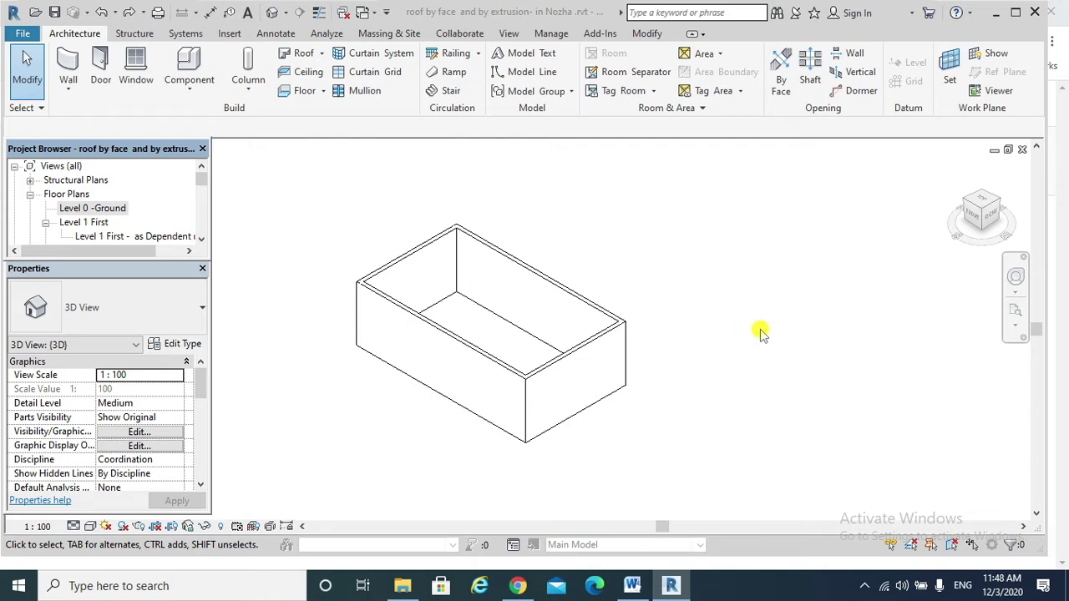
In the South elevation, start a Roof by Extrusion using the Pick a plane option.
{"action": "left_click", "coordinate": [200, 188]}
{"action": "left_click_drag", "start_coordinate": [200, 188], "coordinate": [202, 193]}
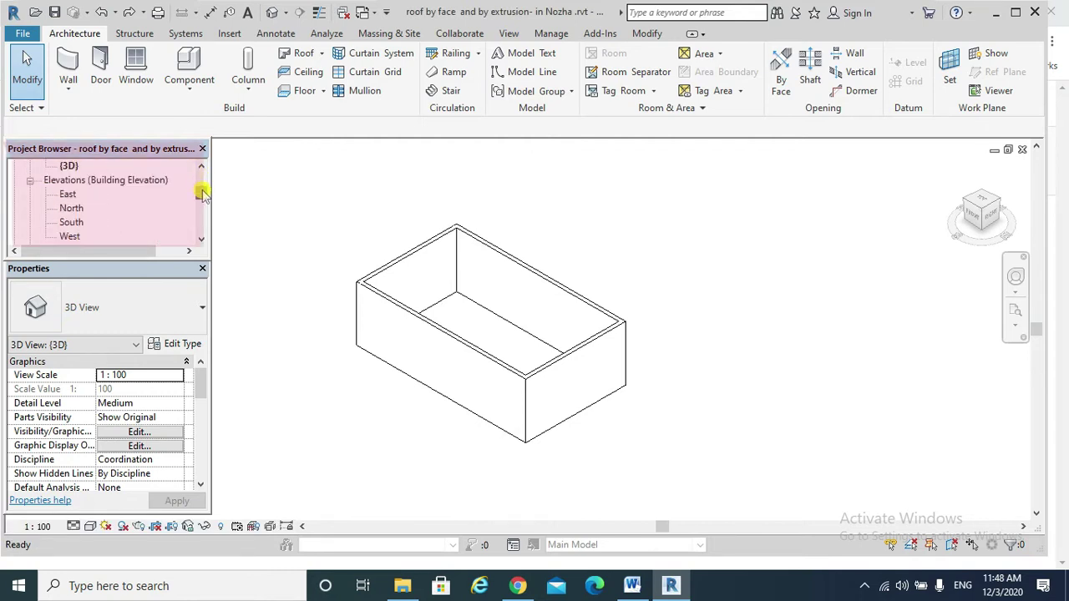
{"action": "double_click", "coordinate": [72, 223]}
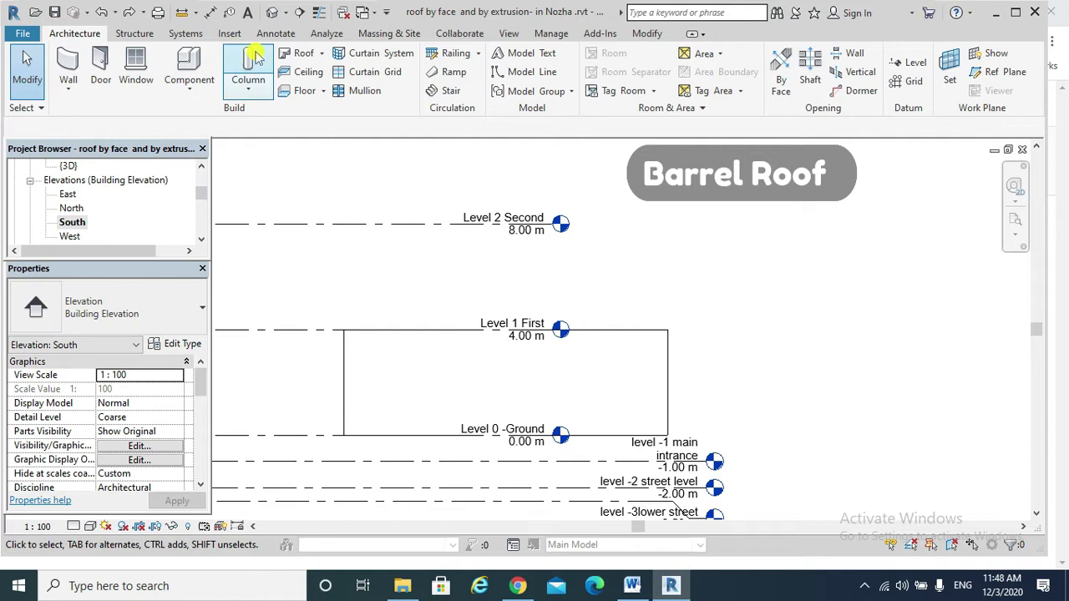
{"action": "left_click", "coordinate": [306, 53]}
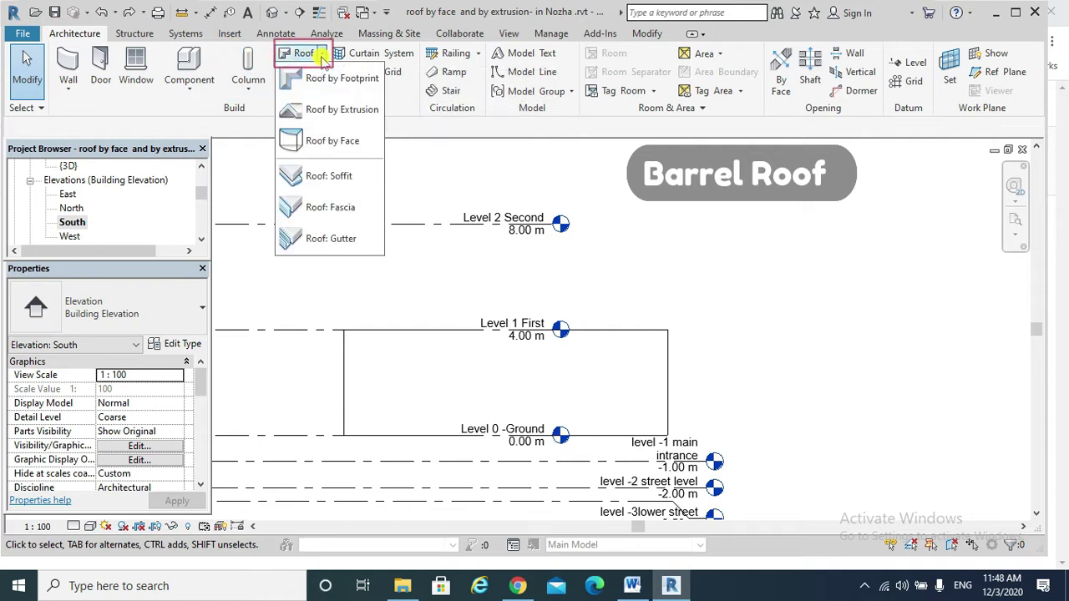
{"action": "left_click", "coordinate": [351, 117]}
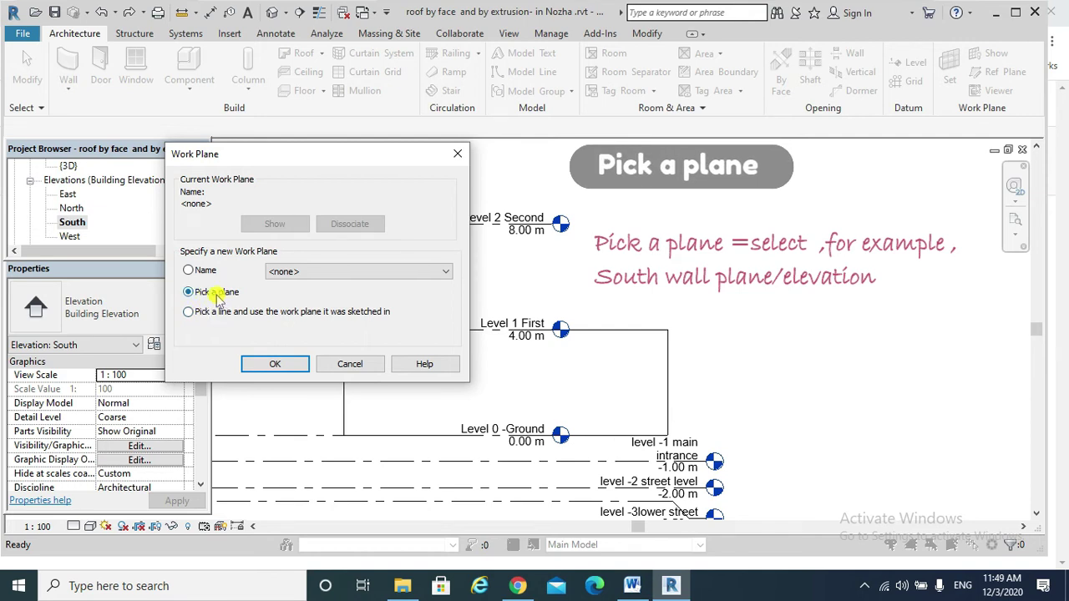
{"action": "left_click", "coordinate": [275, 363]}
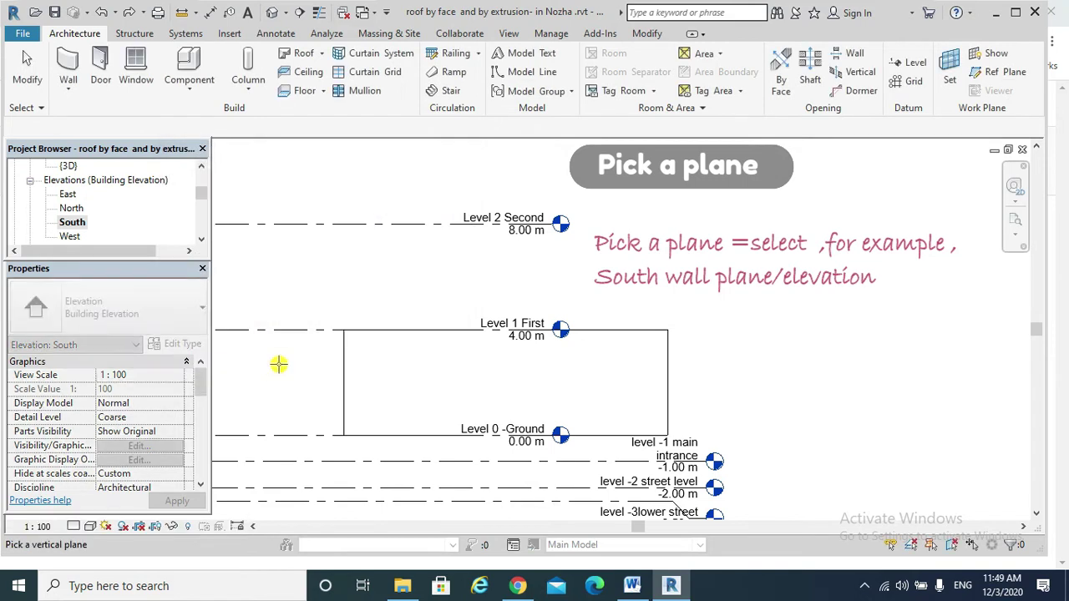
Pick the south wall as the work plane and set the reference level to Level 1 First.
{"action": "left_click", "coordinate": [334, 360]}
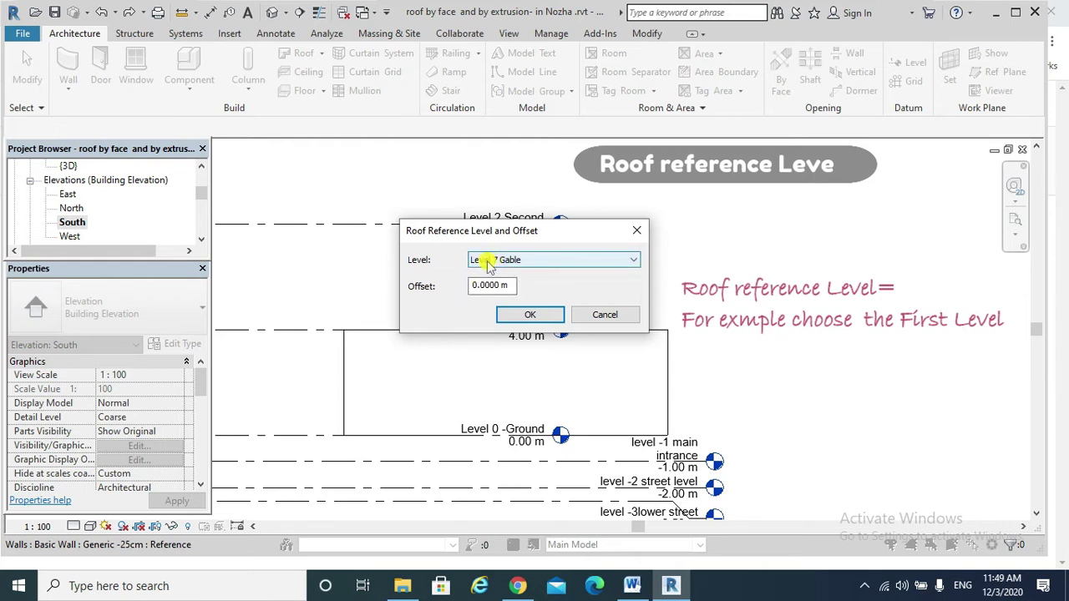
{"action": "left_click", "coordinate": [579, 263]}
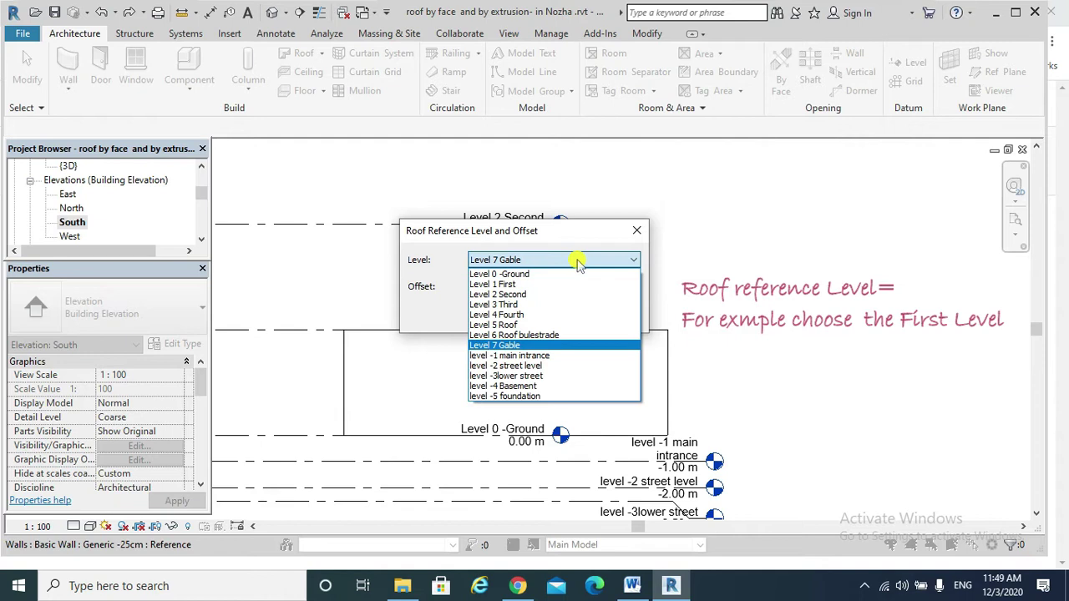
{"action": "left_click", "coordinate": [535, 285]}
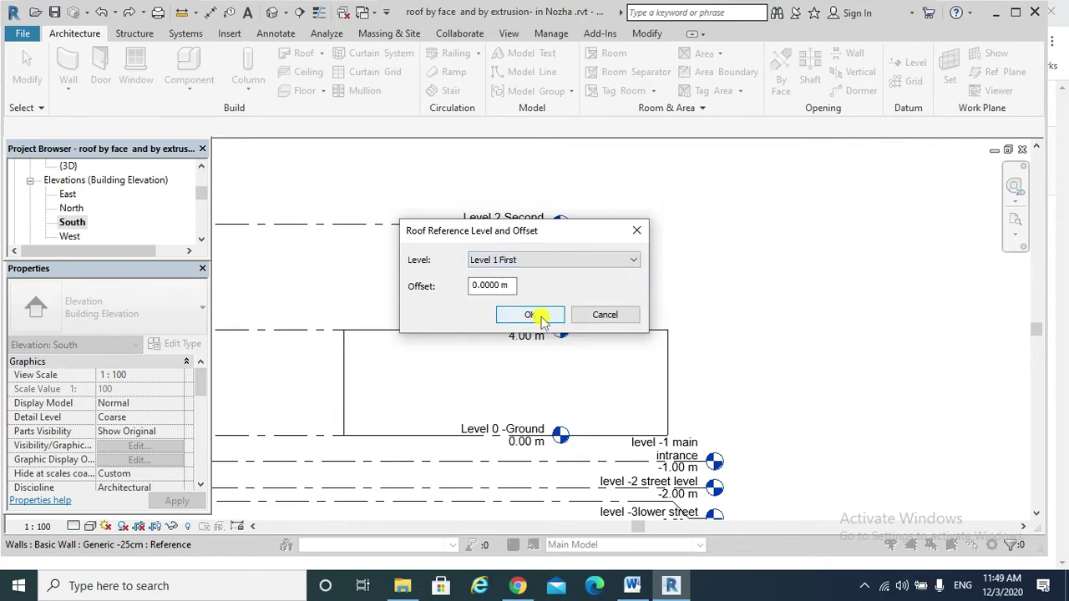
{"action": "left_click", "coordinate": [531, 315]}
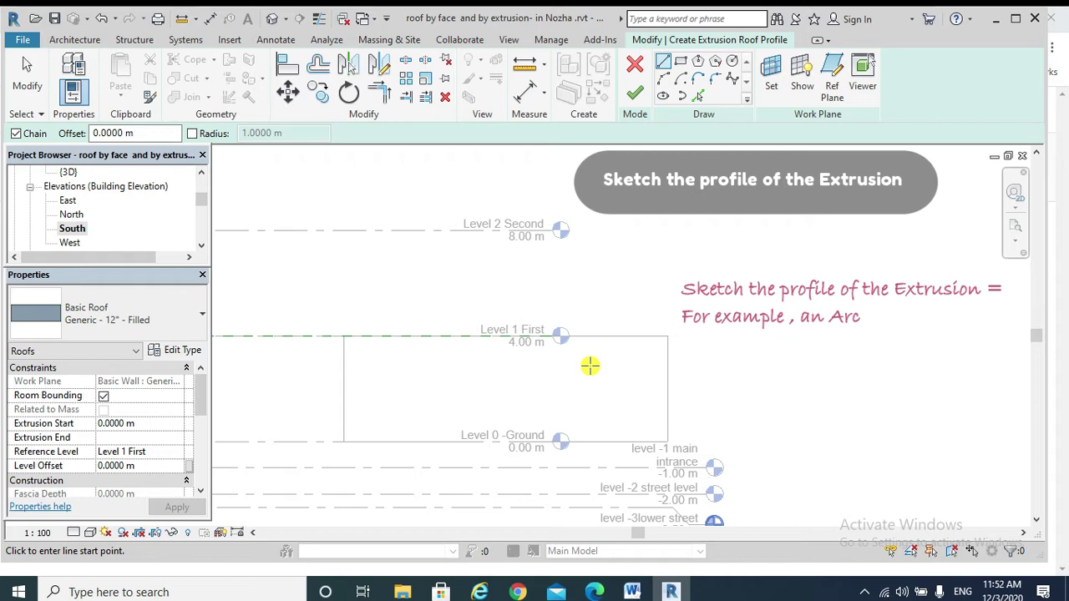
Sketch a start-end-radius arc between the wall tops and finish the extruded roof, viewing it in 3D.
{"action": "key", "text": "Escape"}
{"action": "left_click", "coordinate": [664, 77]}
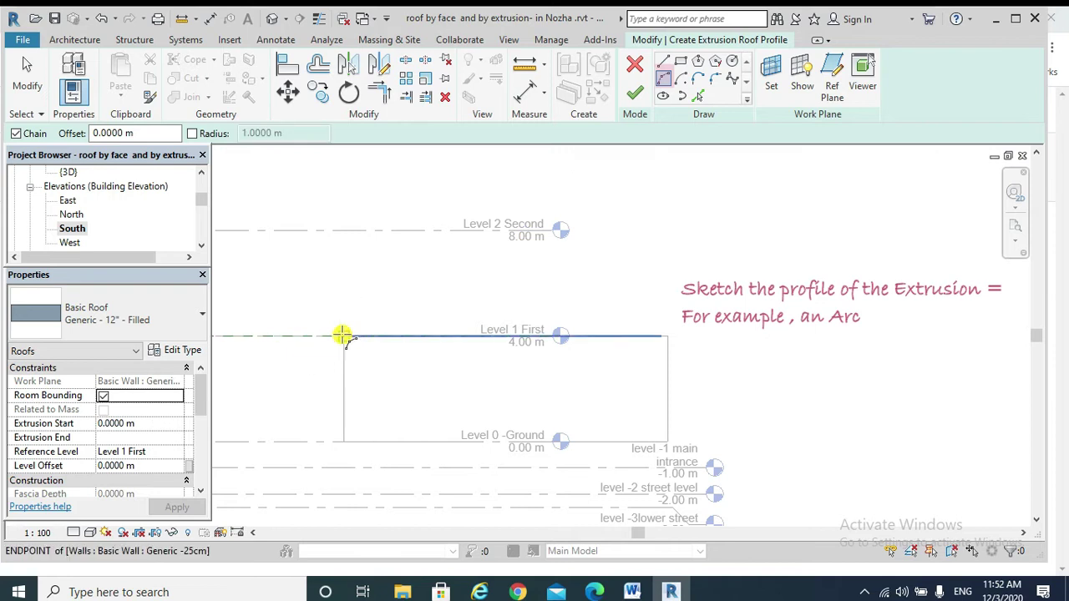
{"action": "left_click", "coordinate": [344, 336]}
{"action": "left_click", "coordinate": [673, 337]}
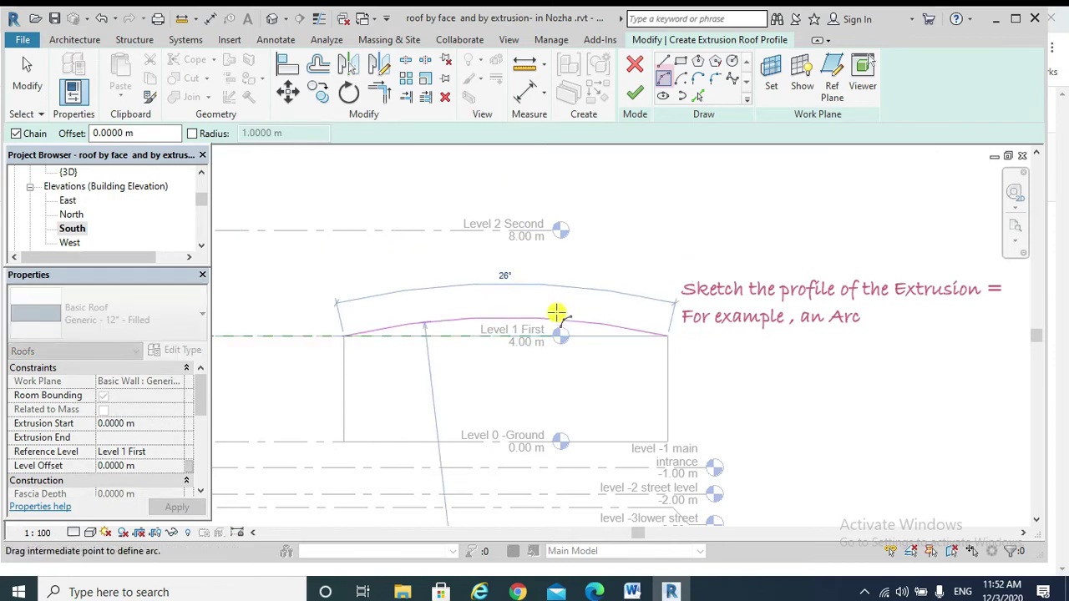
{"action": "left_click", "coordinate": [519, 299]}
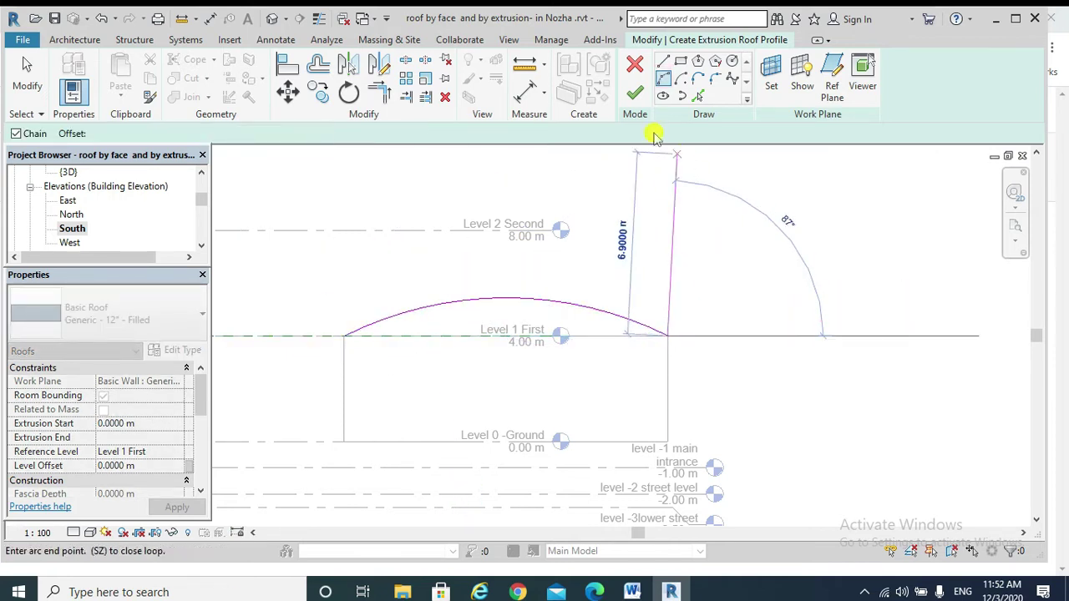
{"action": "left_click", "coordinate": [636, 94]}
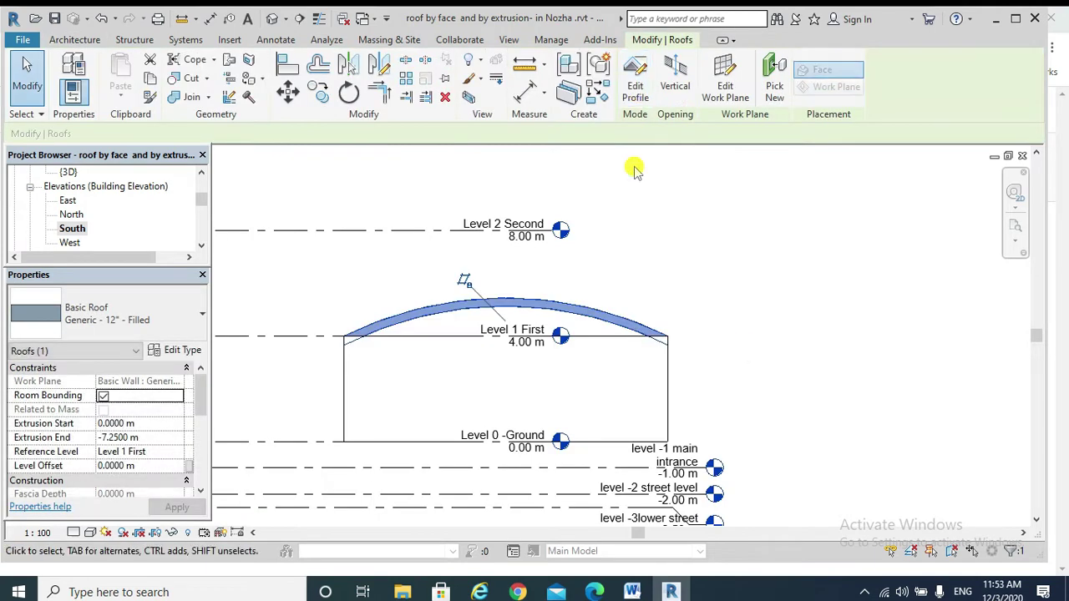
{"action": "left_click", "coordinate": [272, 19]}
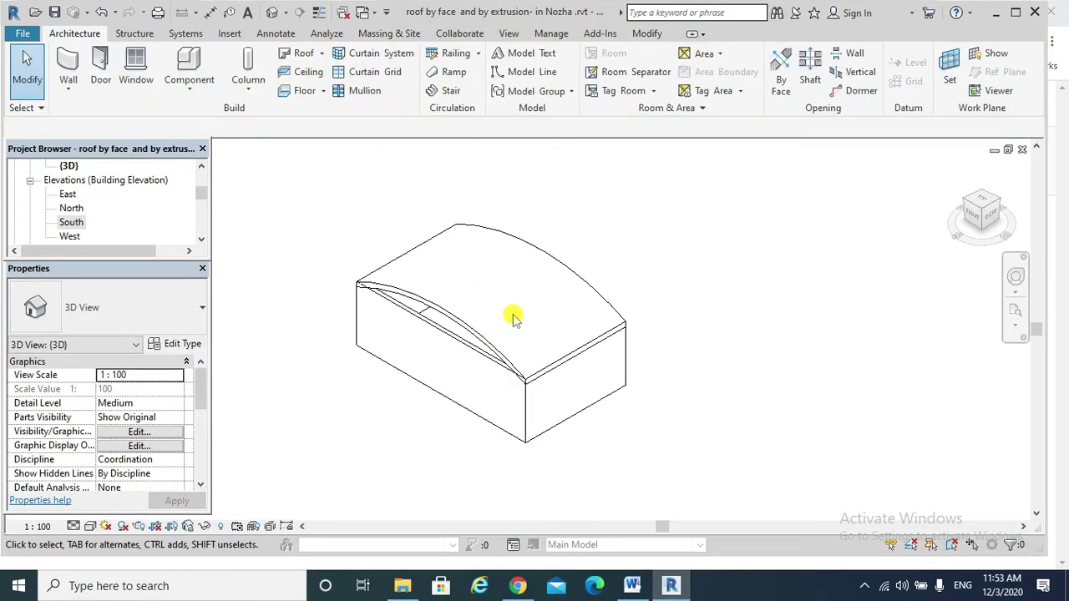
Set the curved roof's Extrusion Start to 2 so it overhangs the front wall.
{"action": "scroll", "coordinate": [508, 313], "scroll_direction": "up", "scroll_amount": 2}
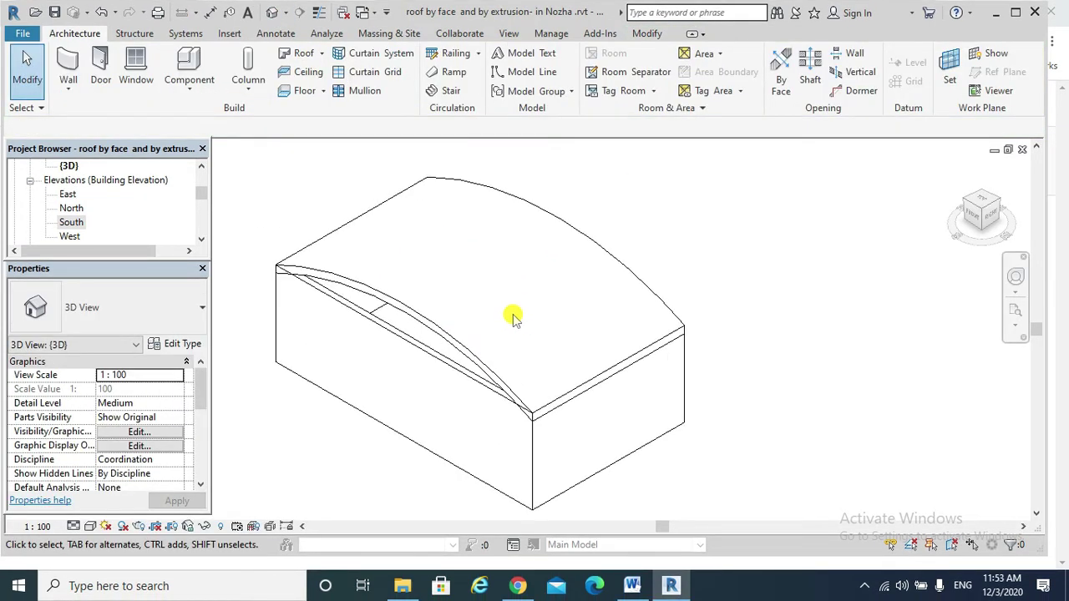
{"action": "left_click", "coordinate": [465, 348]}
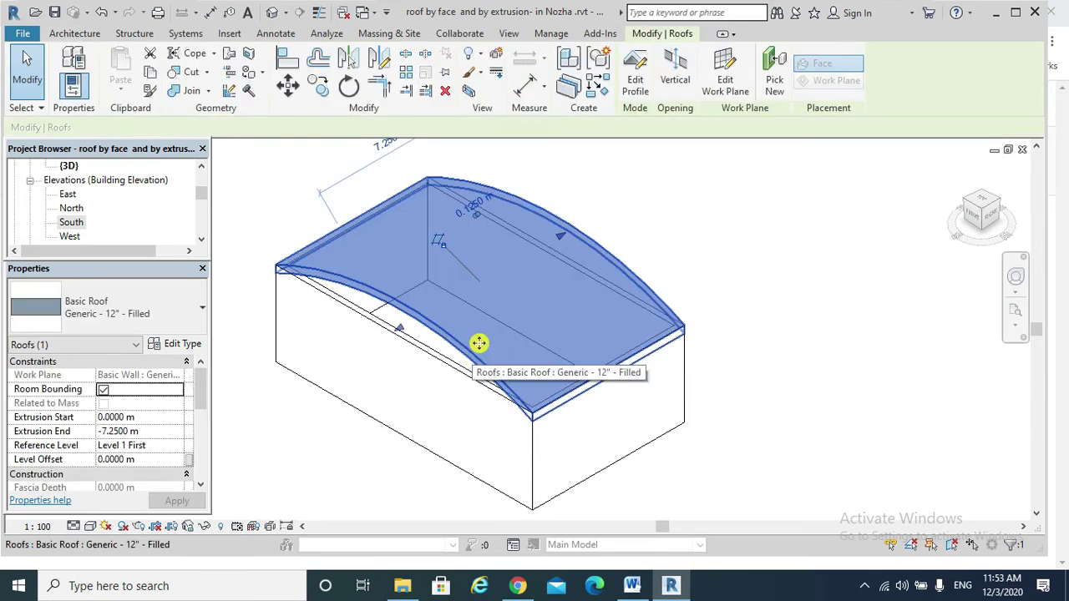
{"action": "middle_click_drag", "start_coordinate": [554, 382], "coordinate": [554, 298], "text": "shift"}
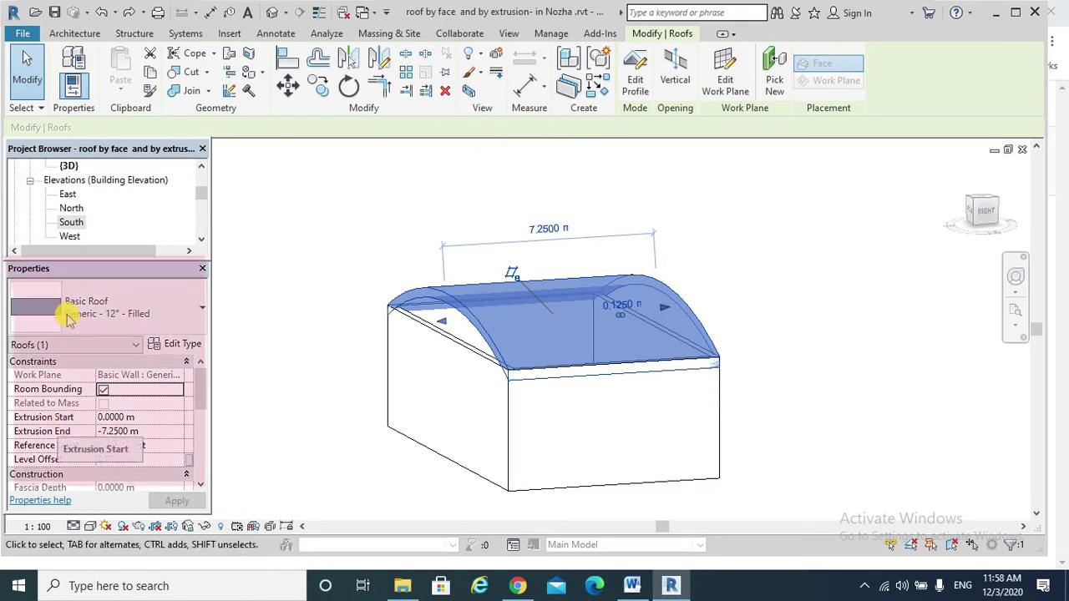
{"action": "left_click", "coordinate": [143, 418]}
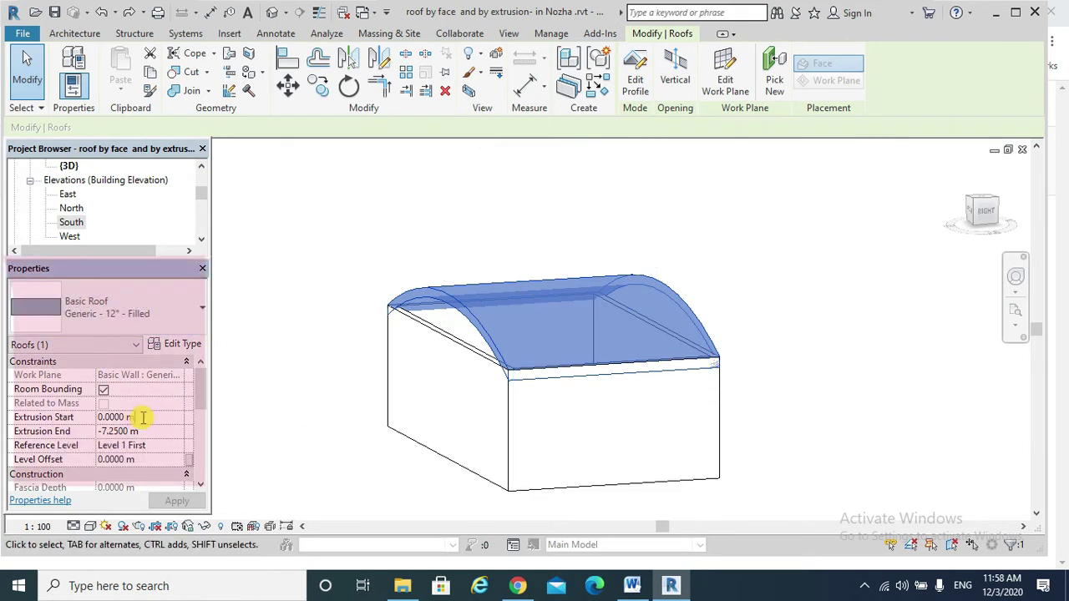
{"action": "left_click", "coordinate": [83, 421]}
{"action": "type", "text": "2"}
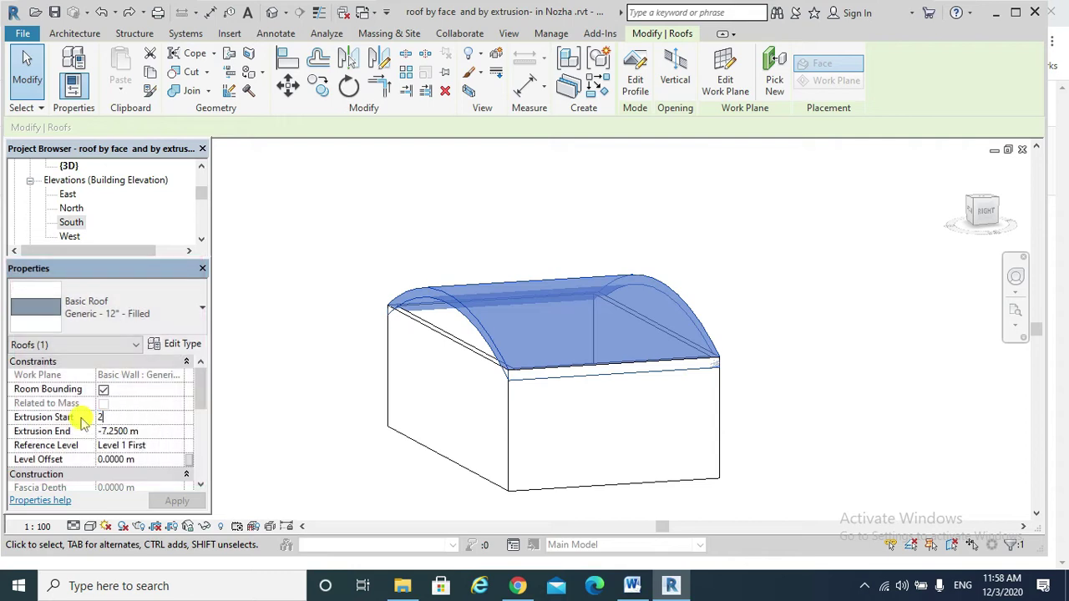
{"action": "left_click", "coordinate": [177, 500]}
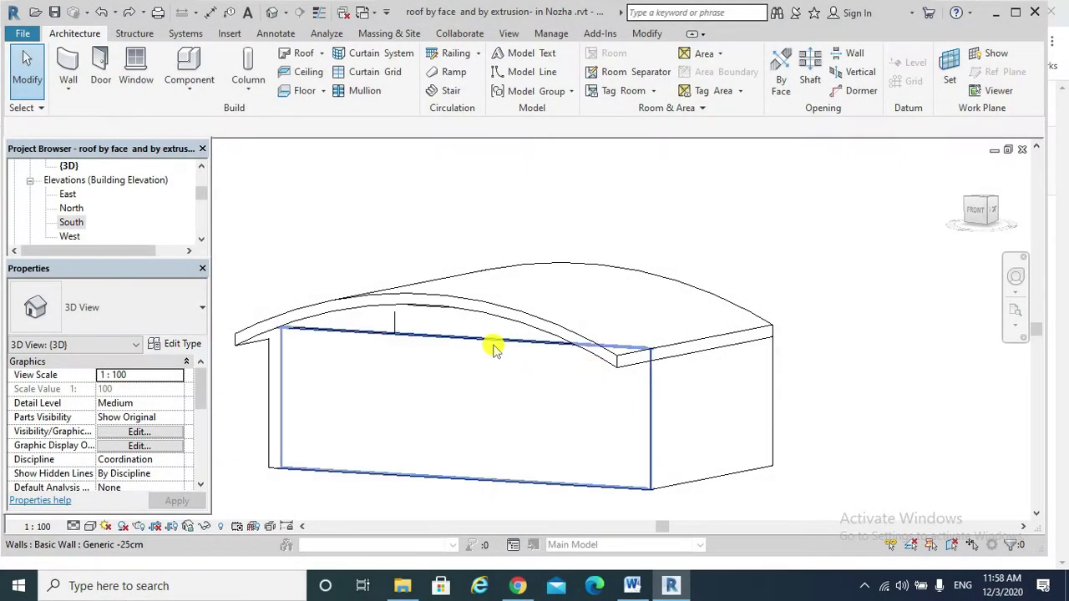
Attach the front wall's top to the curved roof.
{"action": "left_click", "coordinate": [491, 344]}
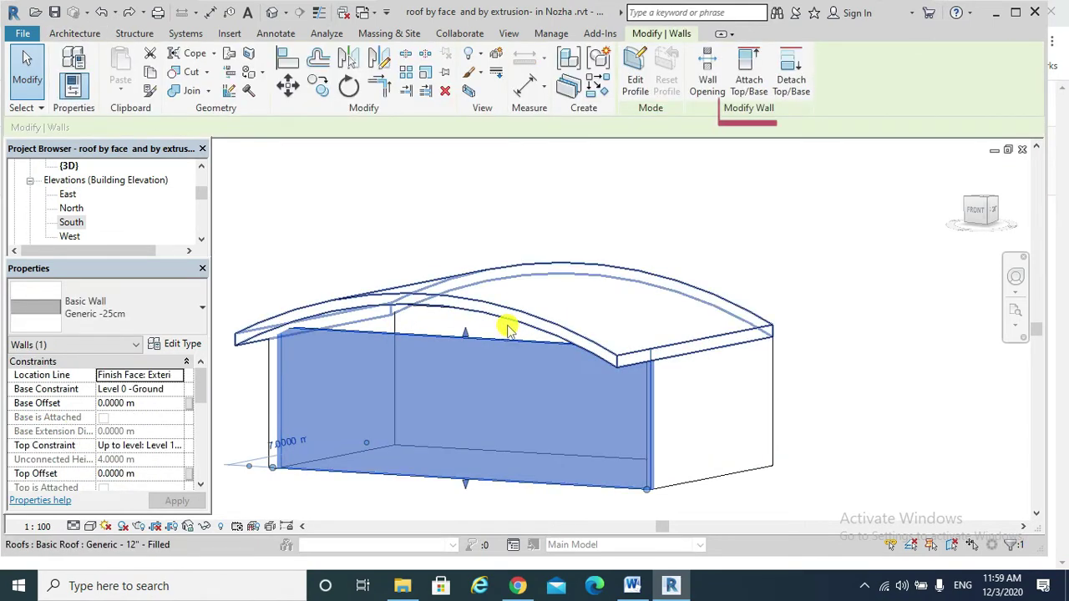
{"action": "left_click", "coordinate": [748, 81]}
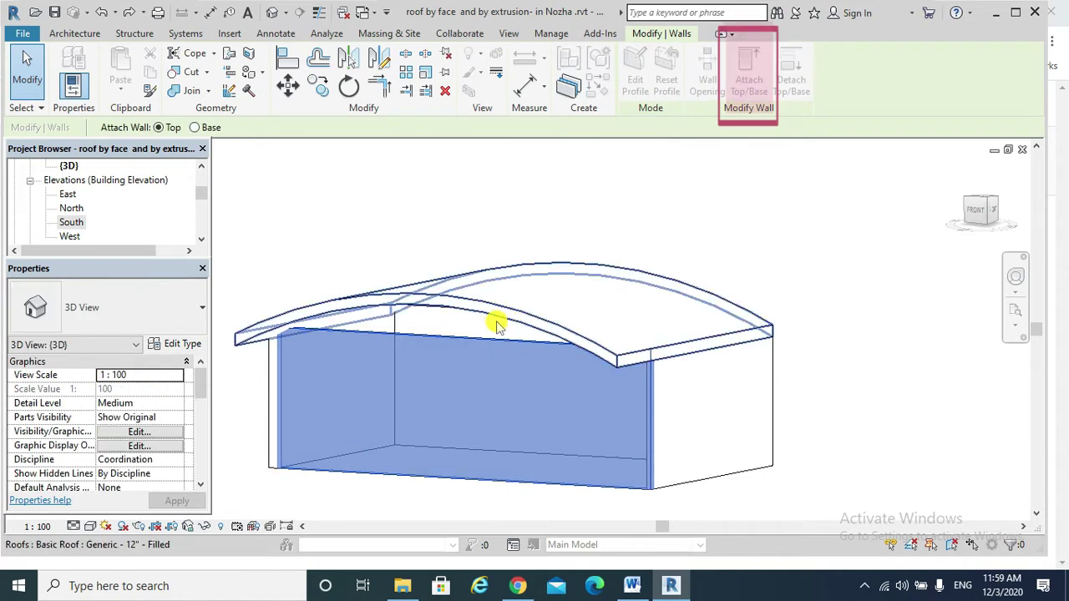
{"action": "left_click", "coordinate": [496, 318]}
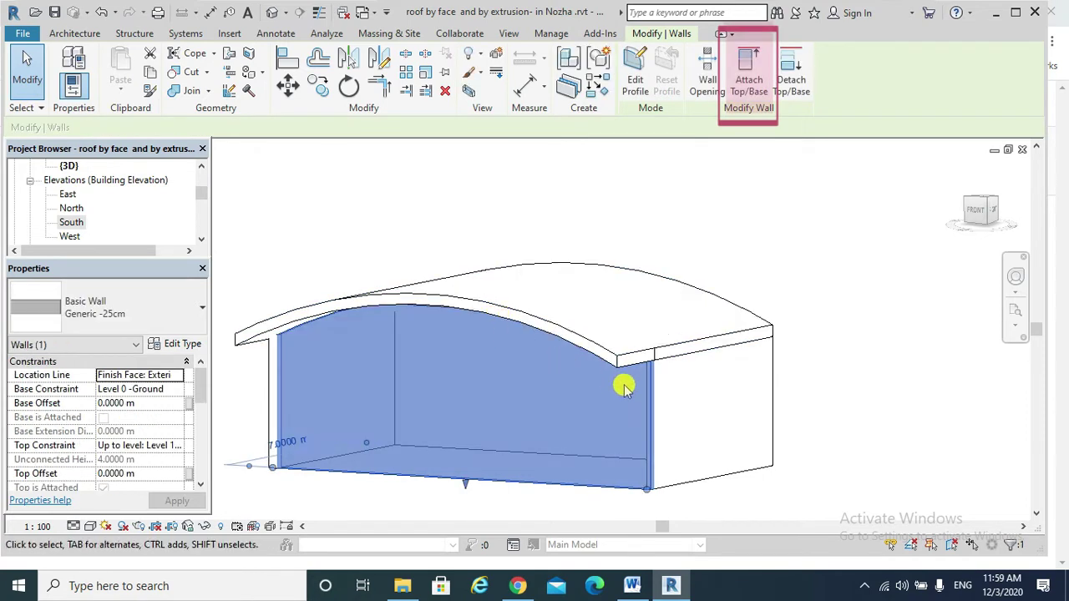
{"action": "mouse_move", "coordinate": [620, 387]}
{"action": "middle_mouse_down", "text": "shift"}
{"action": "mouse_move", "coordinate": [616, 334]}
{"action": "mouse_move", "coordinate": [603, 376]}
{"action": "mouse_move", "coordinate": [628, 383]}
{"action": "middle_mouse_up", "text": "shift"}
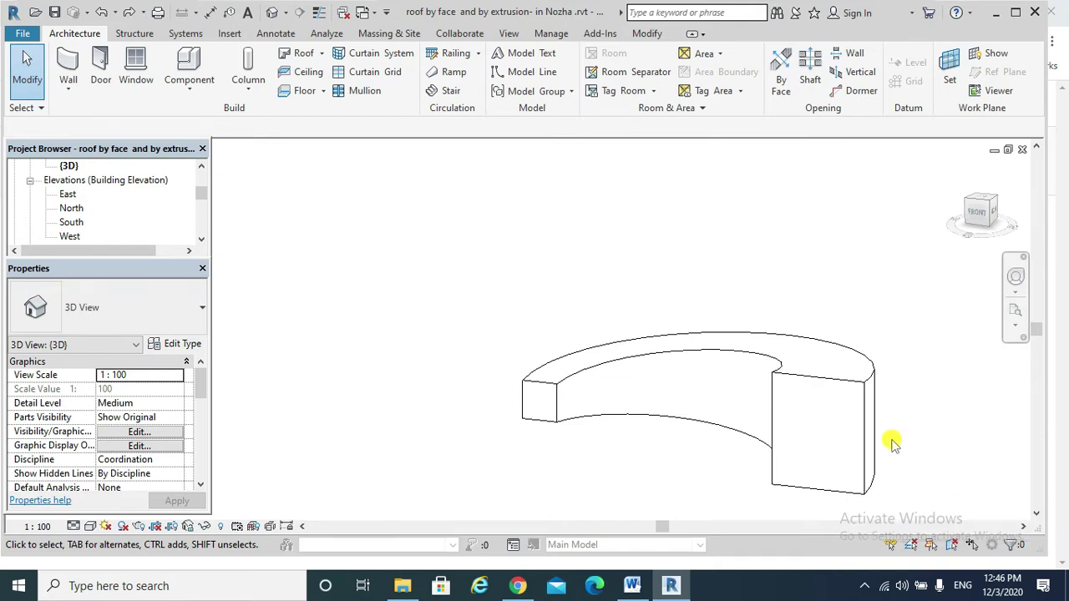
Create a Roof by Face on the arc-shaped sweep's curved top face.
{"action": "left_click", "coordinate": [860, 401]}
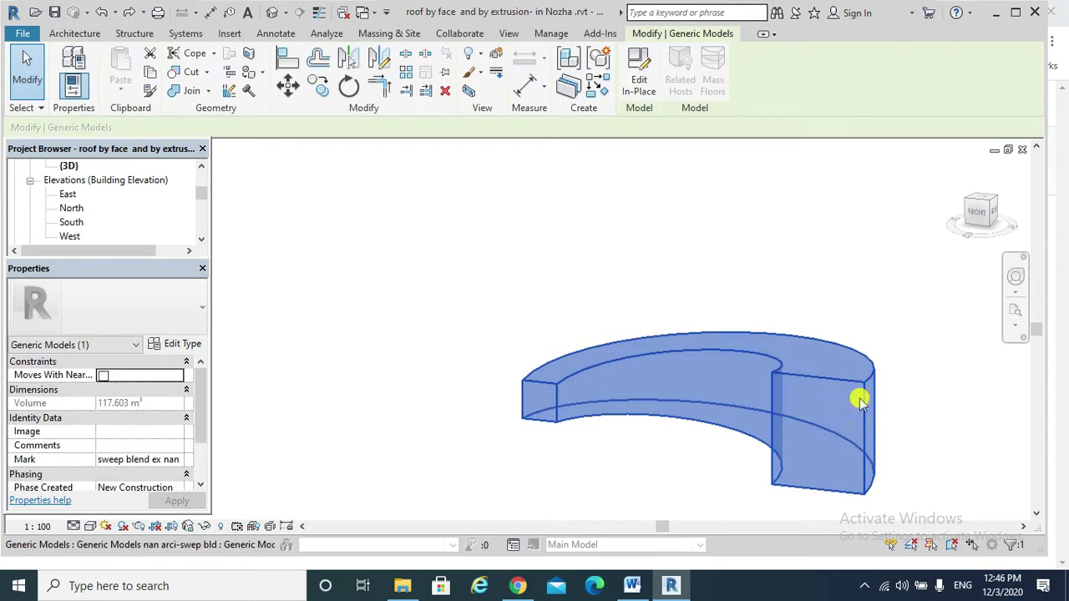
{"action": "left_click", "coordinate": [81, 34]}
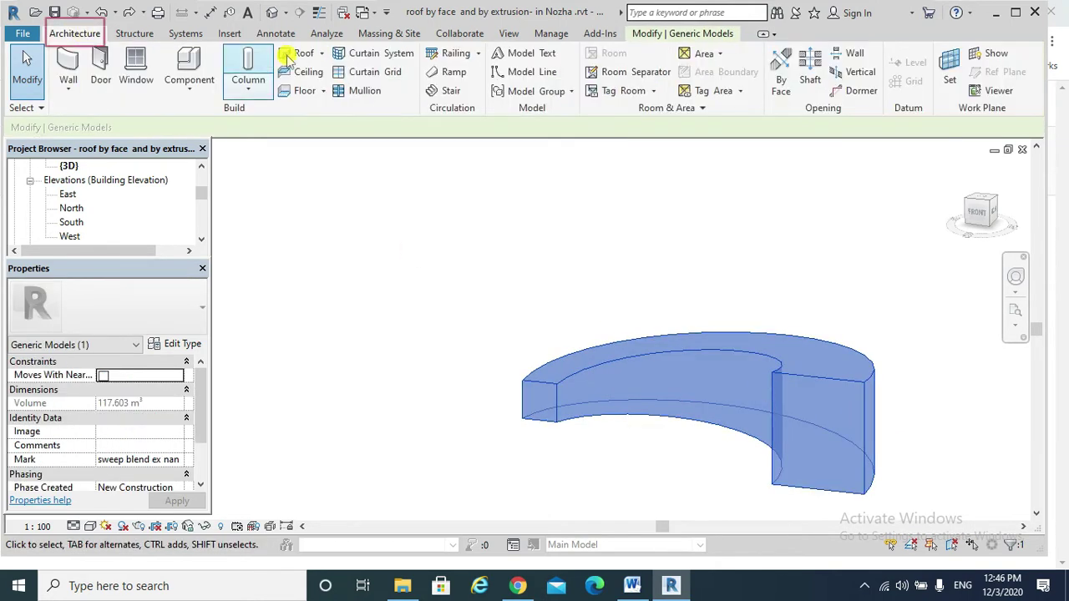
{"action": "left_click", "coordinate": [324, 53]}
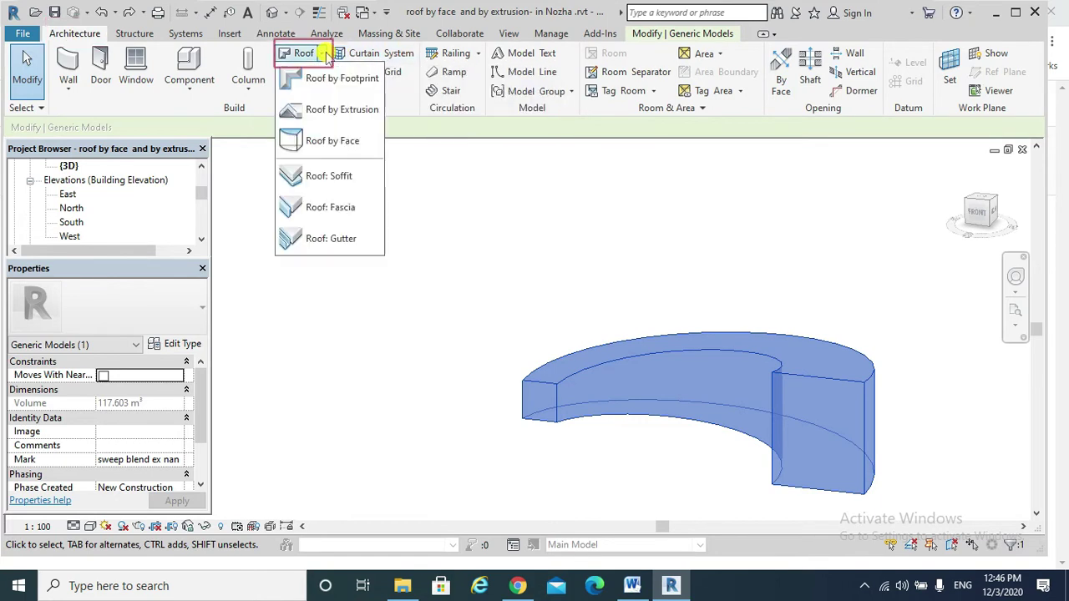
{"action": "left_click", "coordinate": [319, 142]}
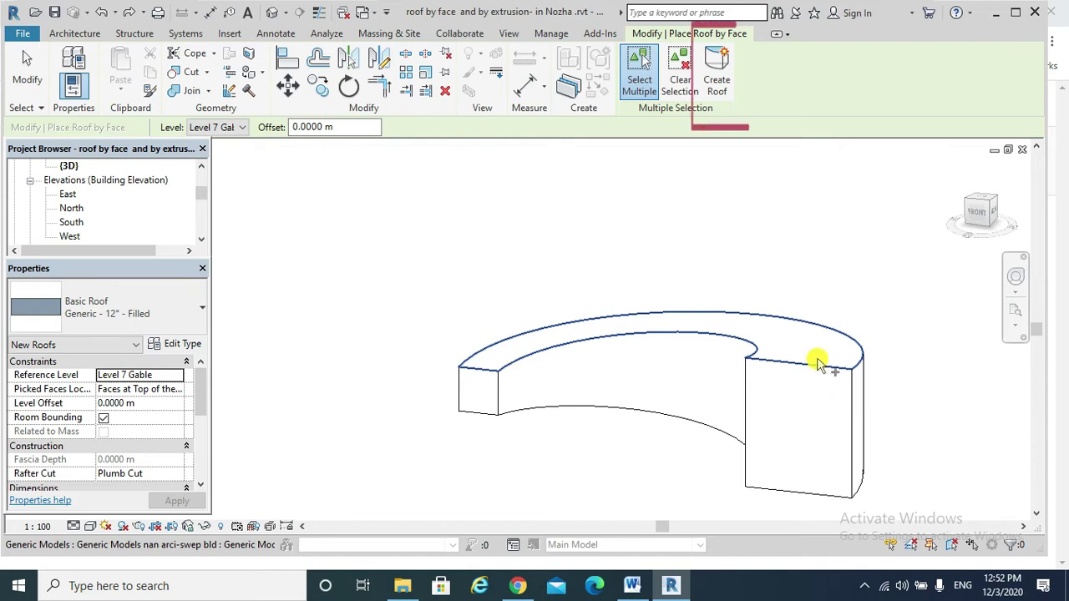
{"action": "left_click", "coordinate": [775, 365]}
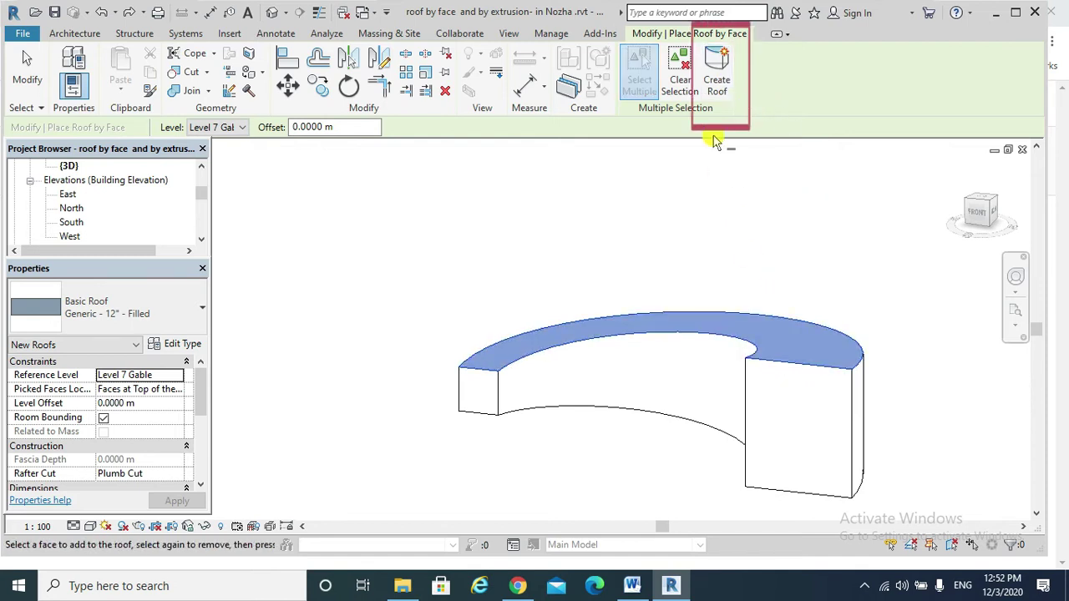
{"action": "left_click", "coordinate": [716, 84]}
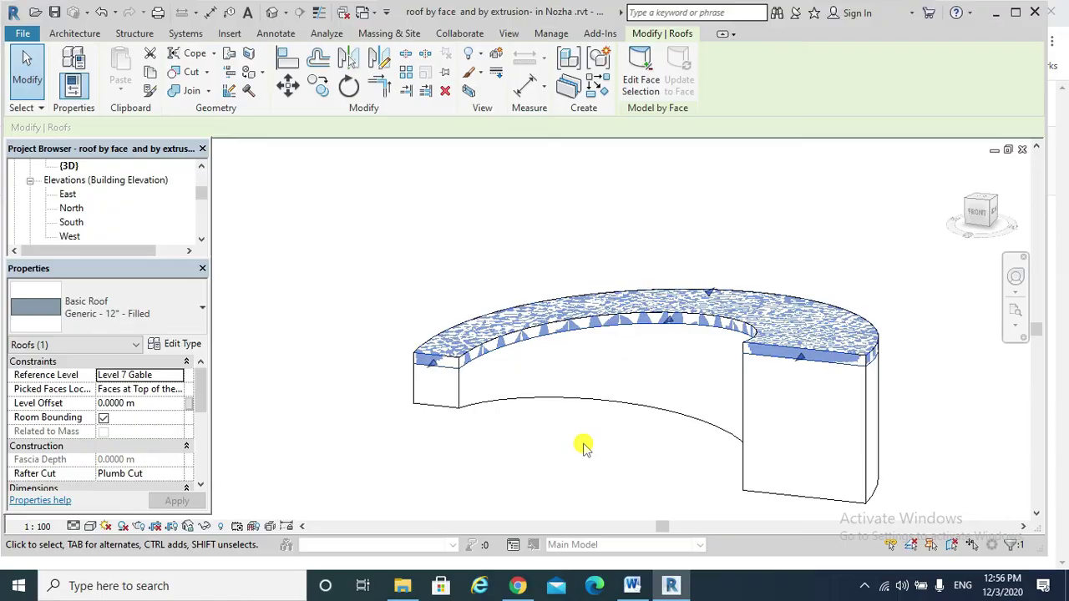
{"action": "scroll", "coordinate": [693, 432], "scroll_direction": "up", "scroll_amount": 1}
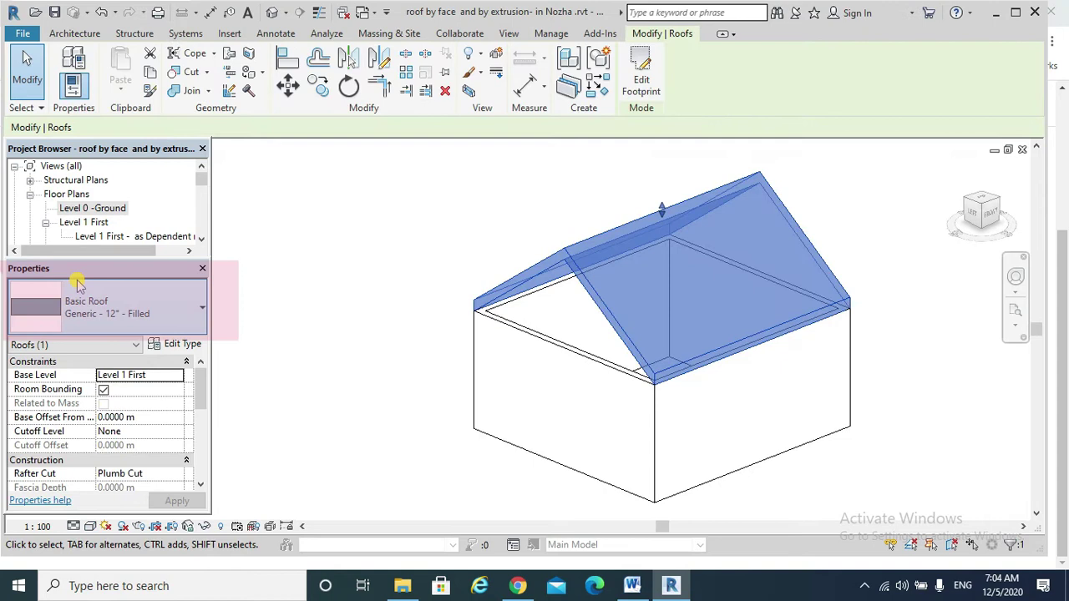
Switch the selected roof's type to Sloped Glazing.
{"action": "left_click", "coordinate": [163, 286]}
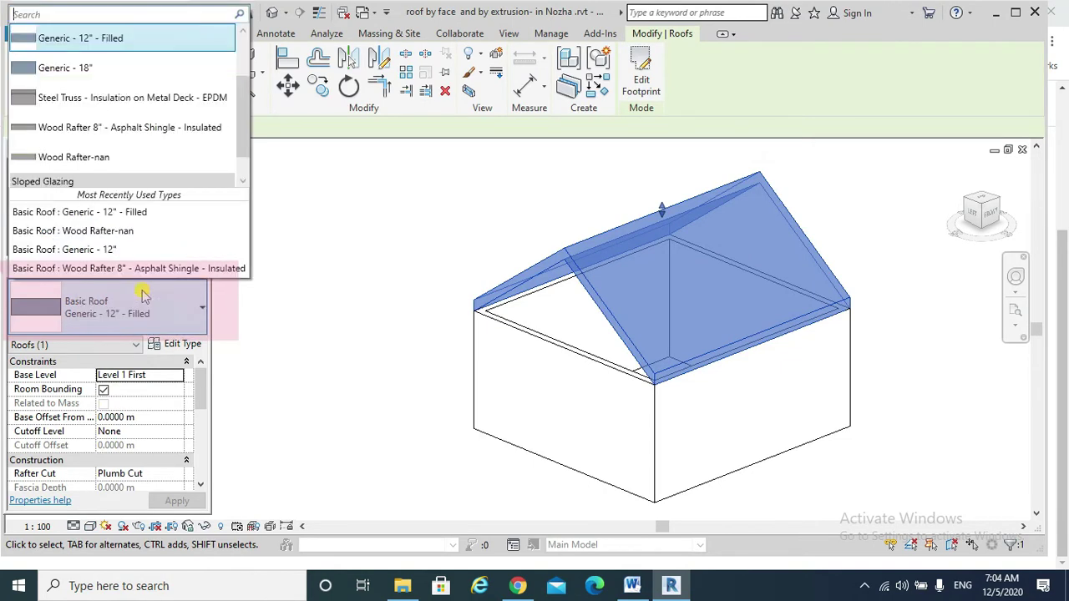
{"action": "scroll", "coordinate": [240, 160], "scroll_direction": "down", "scroll_amount": 1}
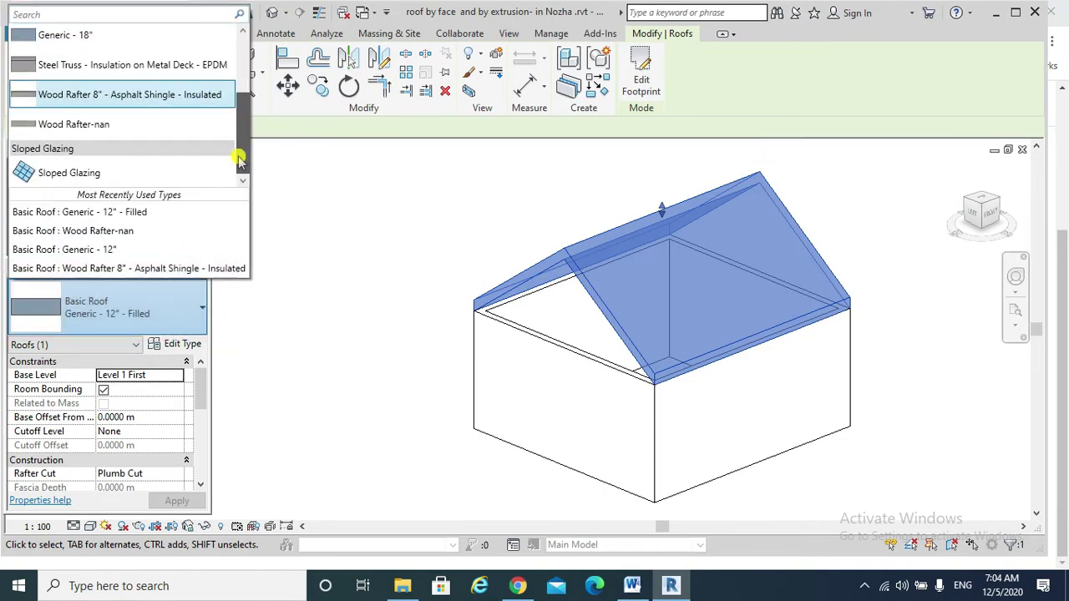
{"action": "left_click", "coordinate": [69, 175]}
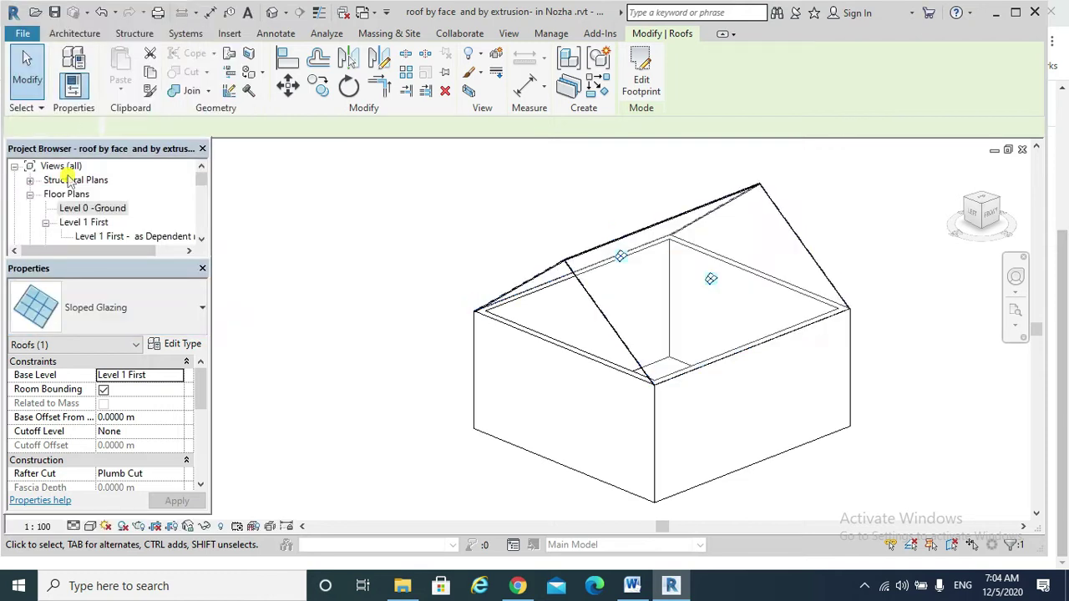
Duplicate the Sloped Glazing type as a new type named Sloped Glazingex1.
{"action": "left_click", "coordinate": [183, 345]}
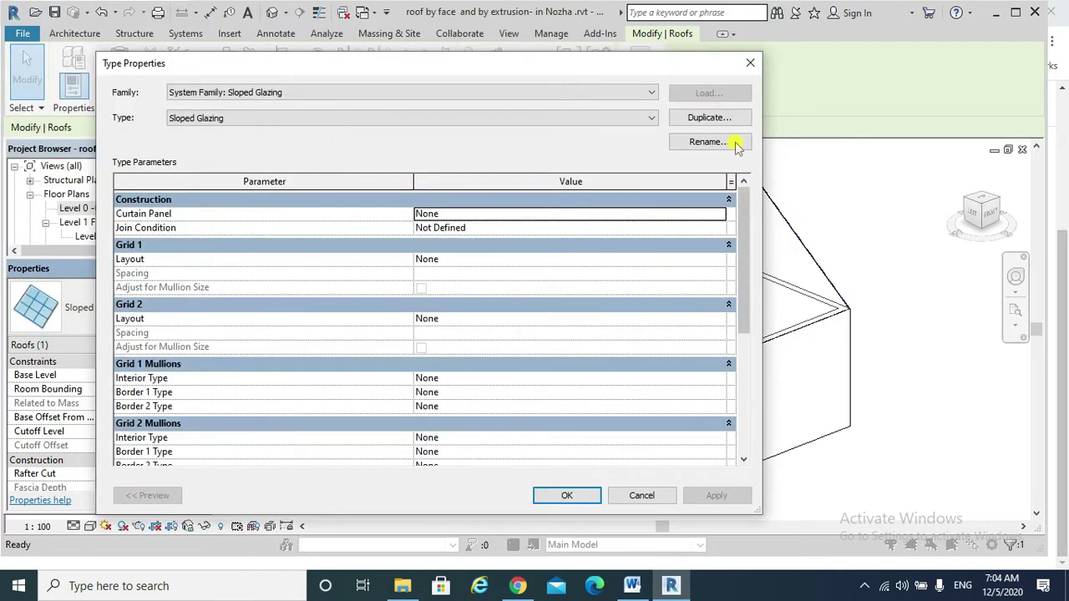
{"action": "left_click", "coordinate": [728, 120]}
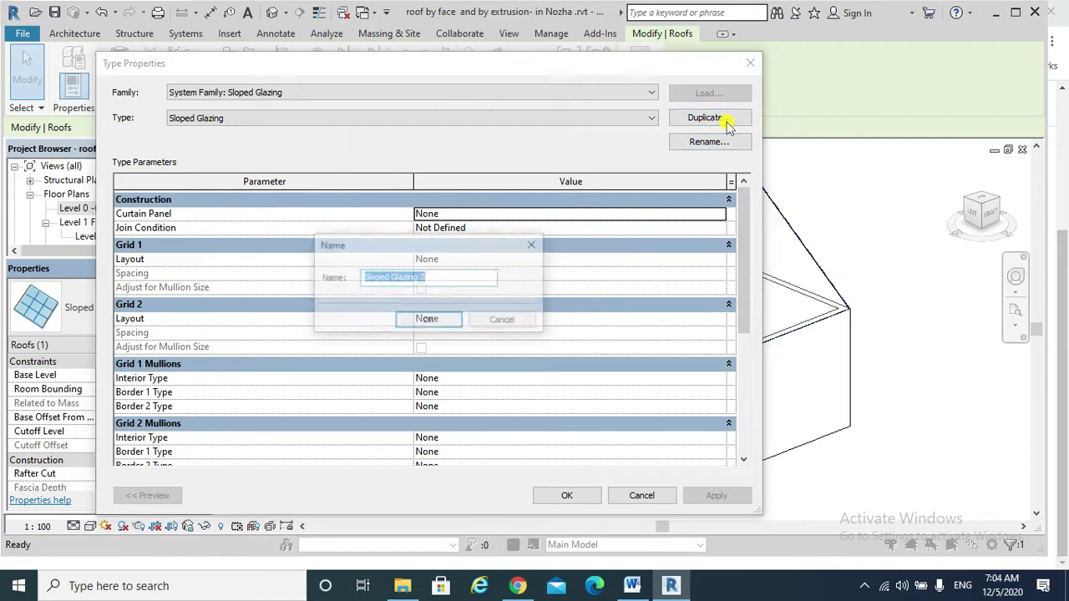
{"action": "left_click", "coordinate": [427, 276]}
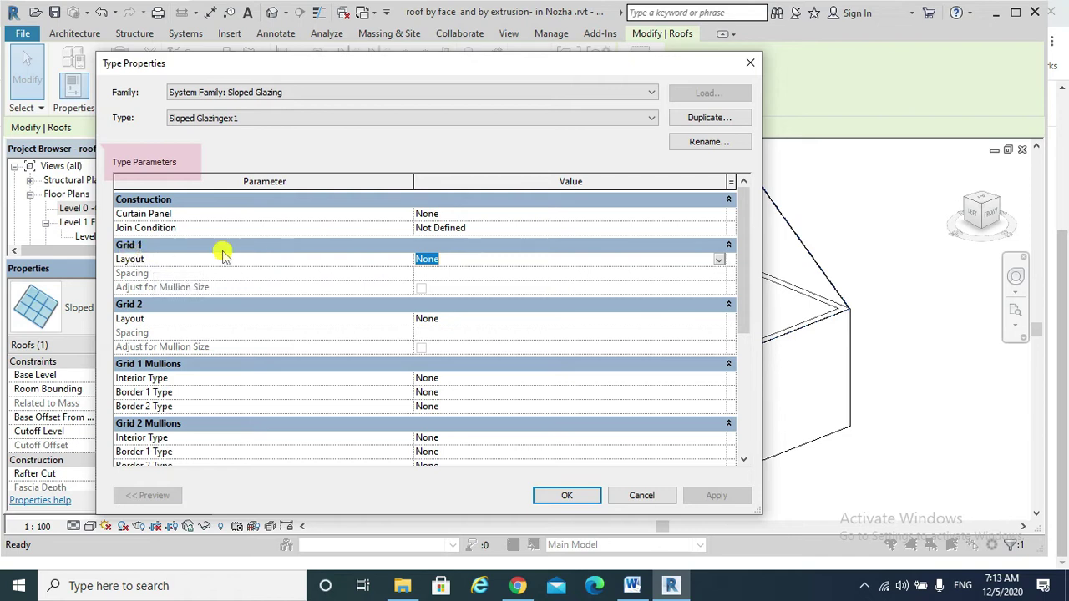
Set both Grid 1 and Grid 2 layouts to Maximum Spacing.
{"action": "left_click", "coordinate": [718, 260]}
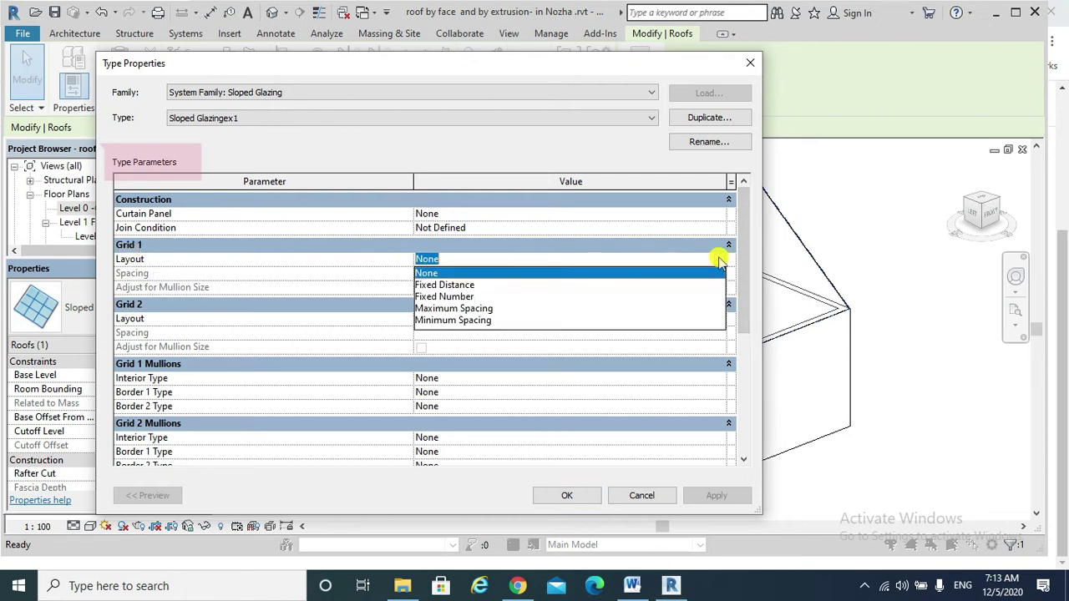
{"action": "left_click", "coordinate": [482, 308]}
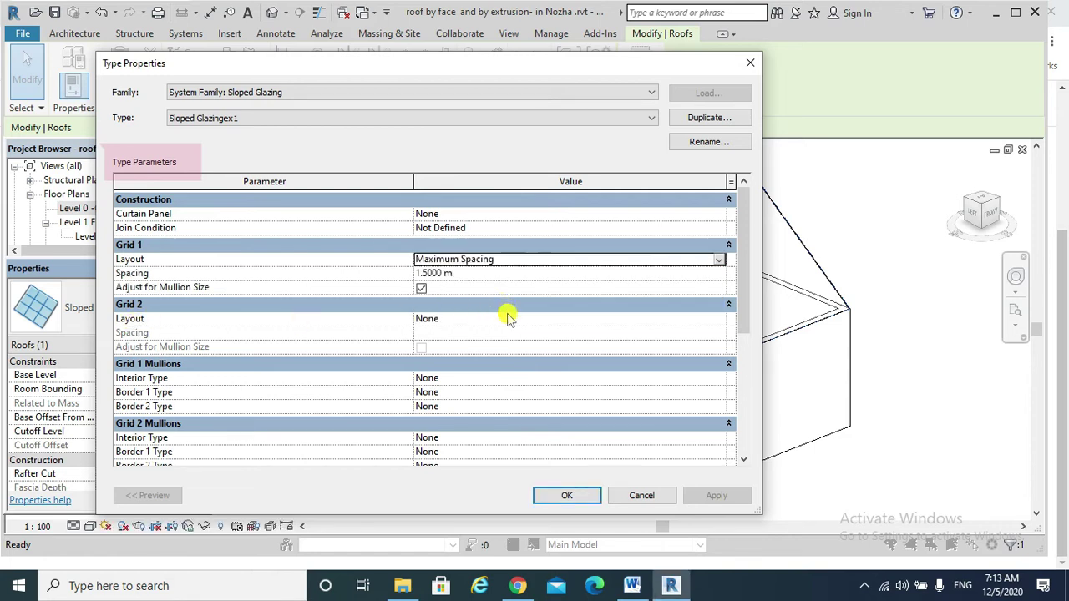
{"action": "left_click", "coordinate": [509, 320]}
{"action": "left_click", "coordinate": [718, 318]}
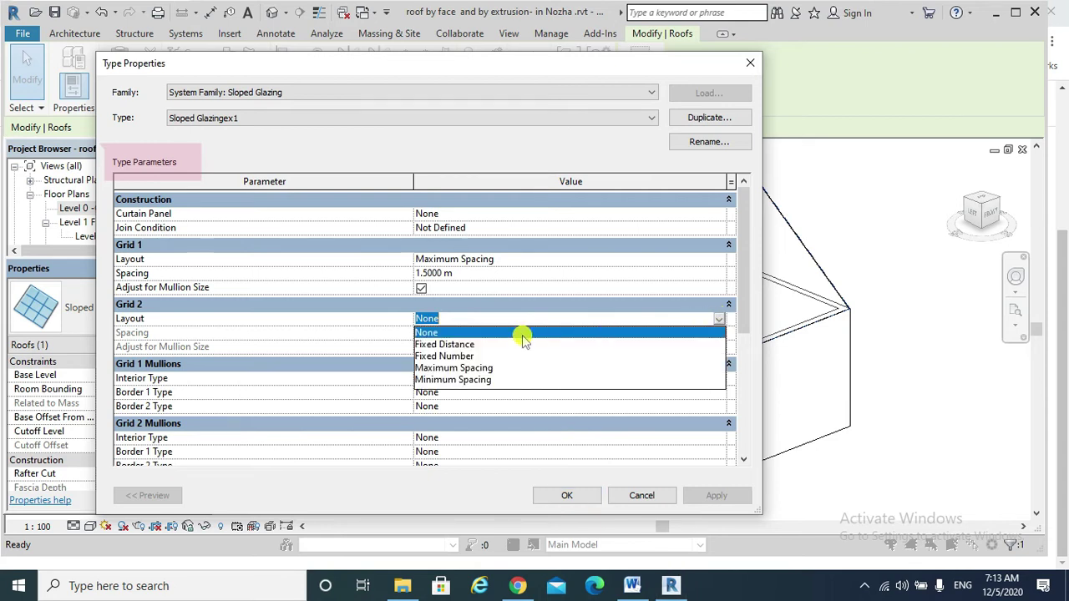
{"action": "left_click", "coordinate": [472, 368]}
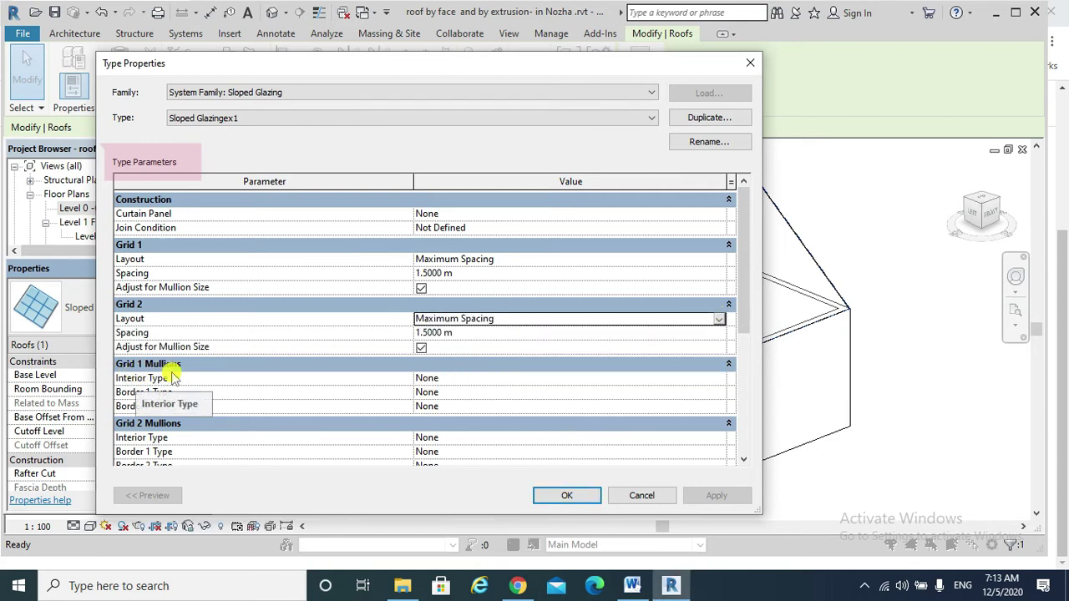
Use Rectangular Mullion 1" Square as the interior mullion type for both grids and apply.
{"action": "left_click", "coordinate": [555, 381]}
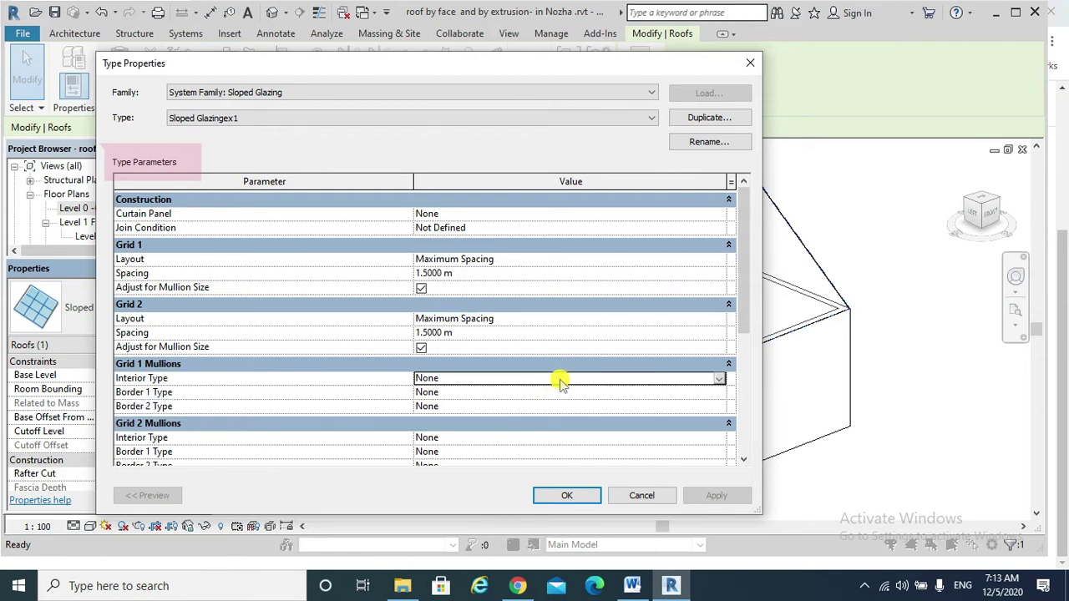
{"action": "left_click", "coordinate": [720, 380]}
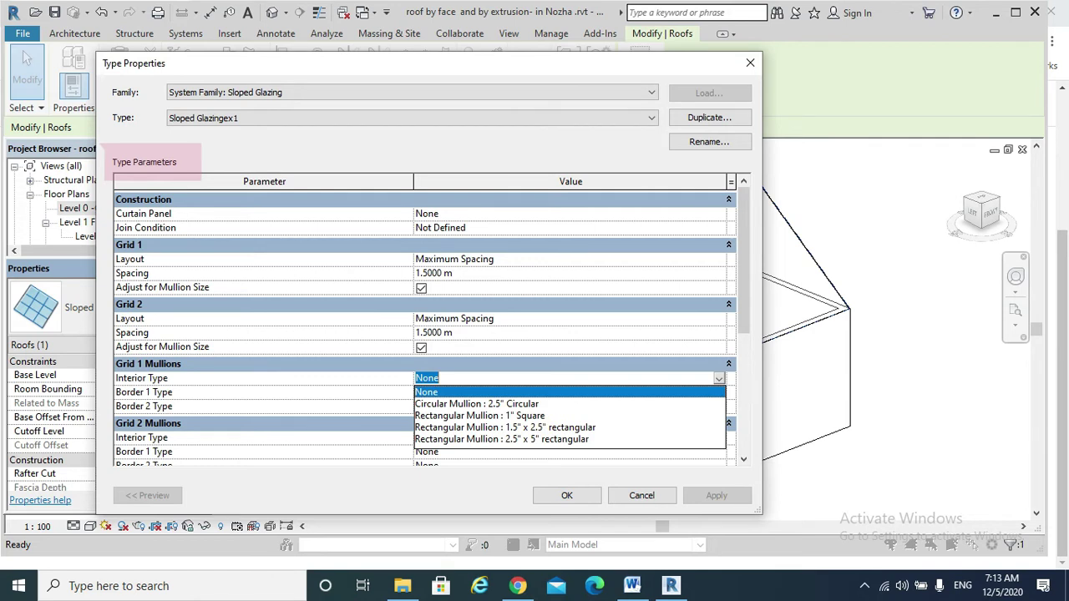
{"action": "left_click", "coordinate": [480, 415]}
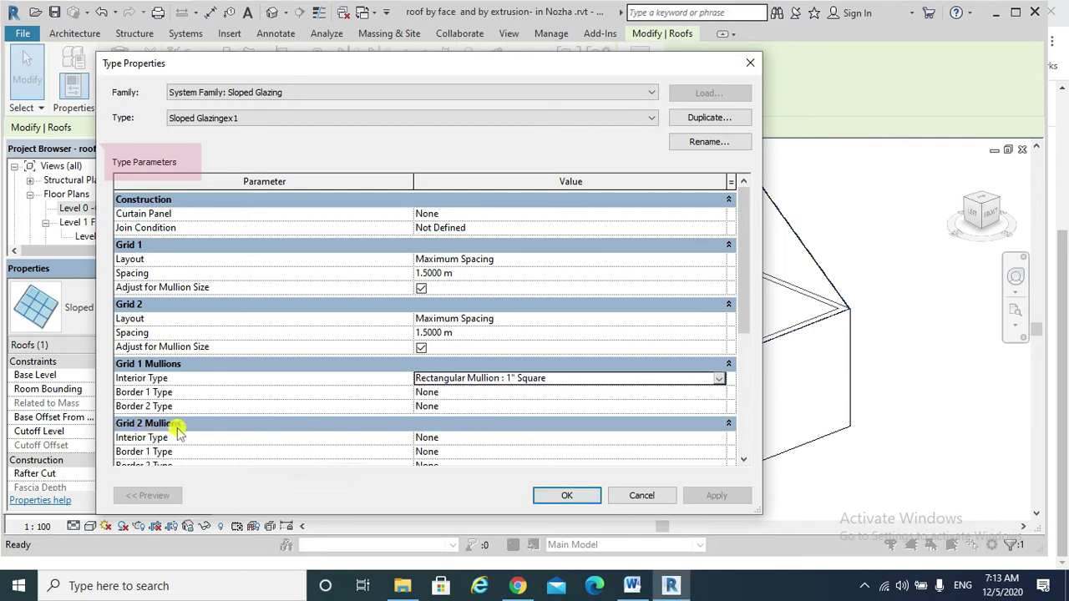
{"action": "left_click", "coordinate": [618, 437]}
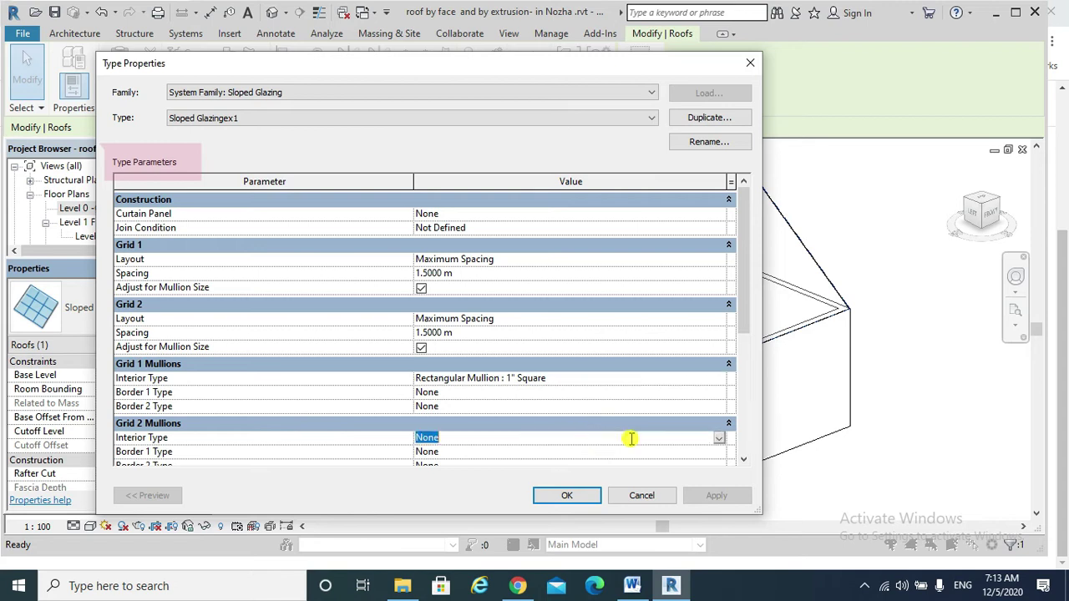
{"action": "left_click", "coordinate": [718, 438]}
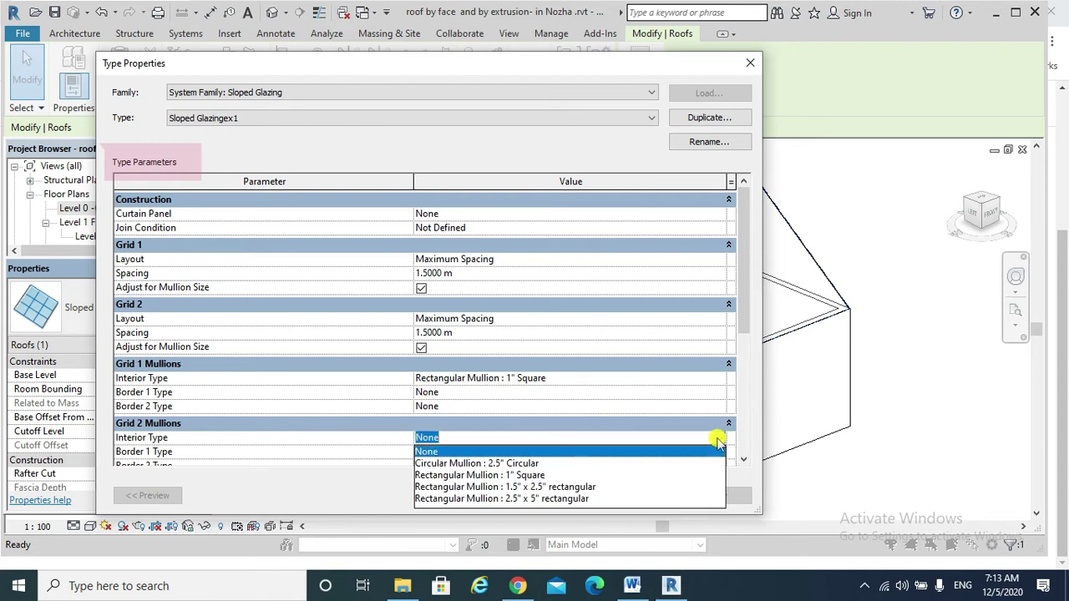
{"action": "left_click", "coordinate": [483, 475]}
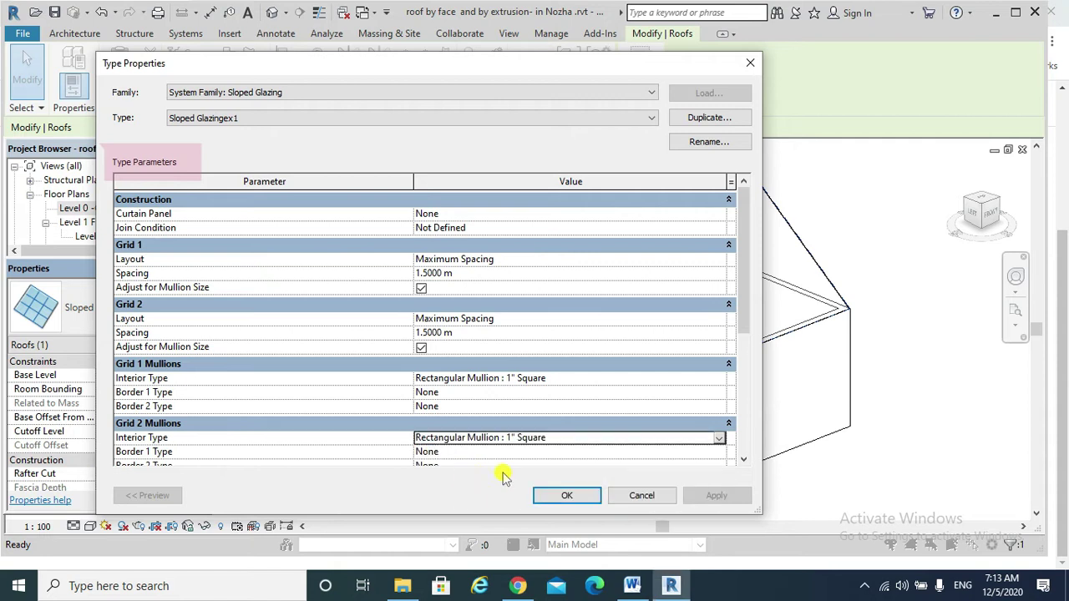
{"action": "left_click", "coordinate": [571, 496]}
Zoom the house to fit and switch the 3D view's visual style to Shaded.
{"action": "key", "text": "Escape"}
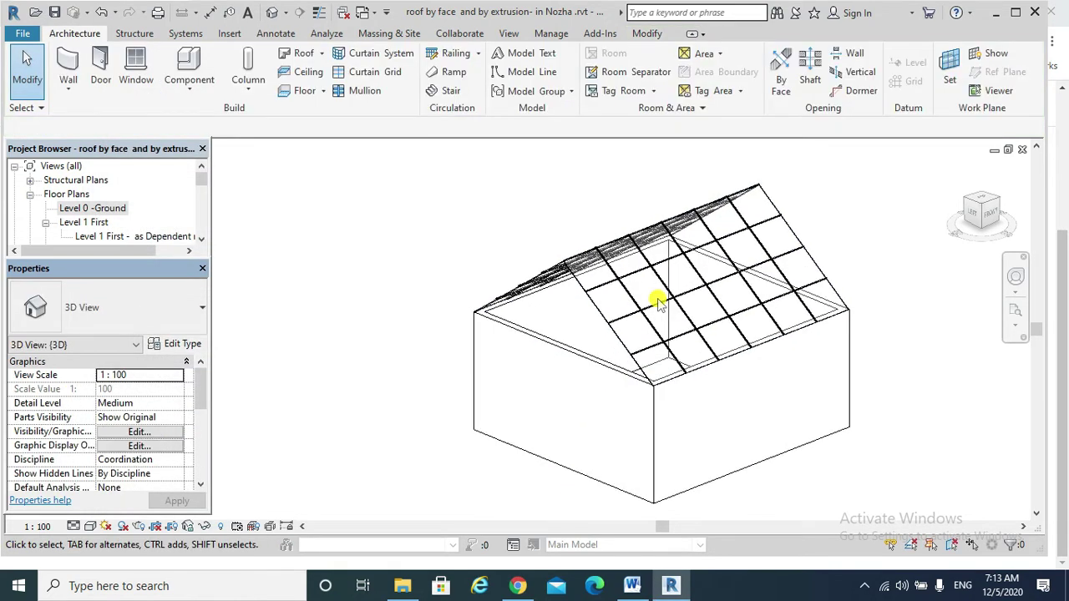
{"action": "scroll", "coordinate": [659, 302], "scroll_direction": "up", "scroll_amount": 2}
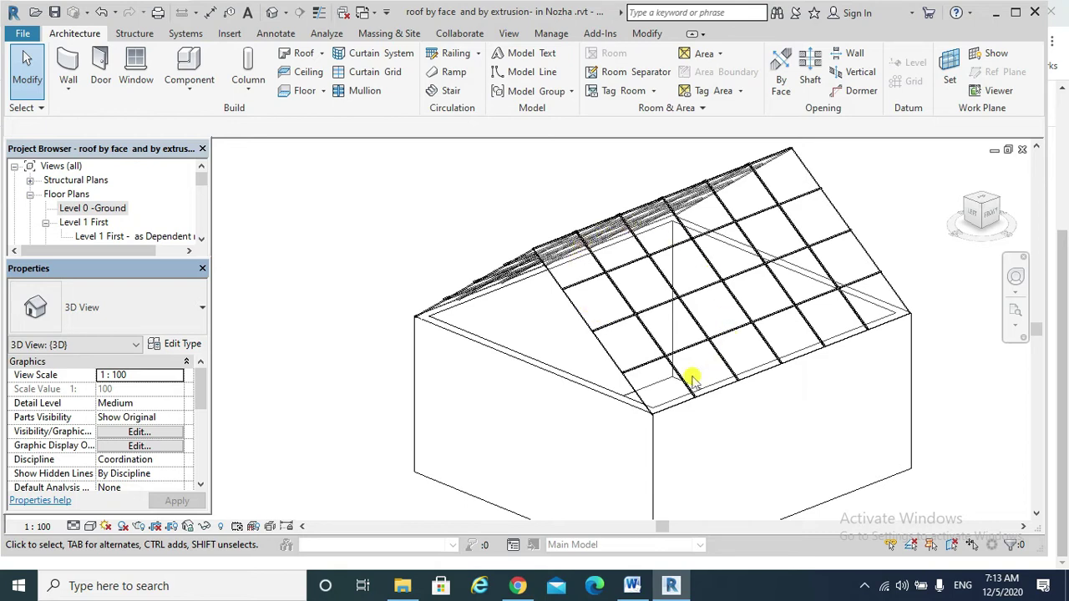
{"action": "middle_click_drag", "start_coordinate": [606, 324], "coordinate": [560, 305], "text": "shift"}
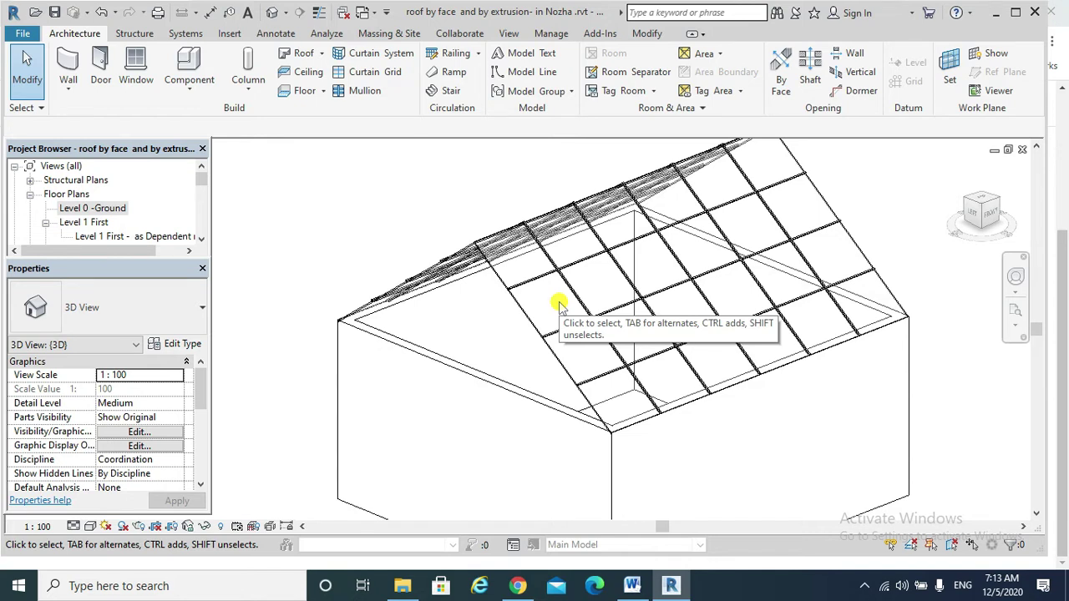
{"action": "key", "text": "z"}
{"action": "key", "text": "f"}
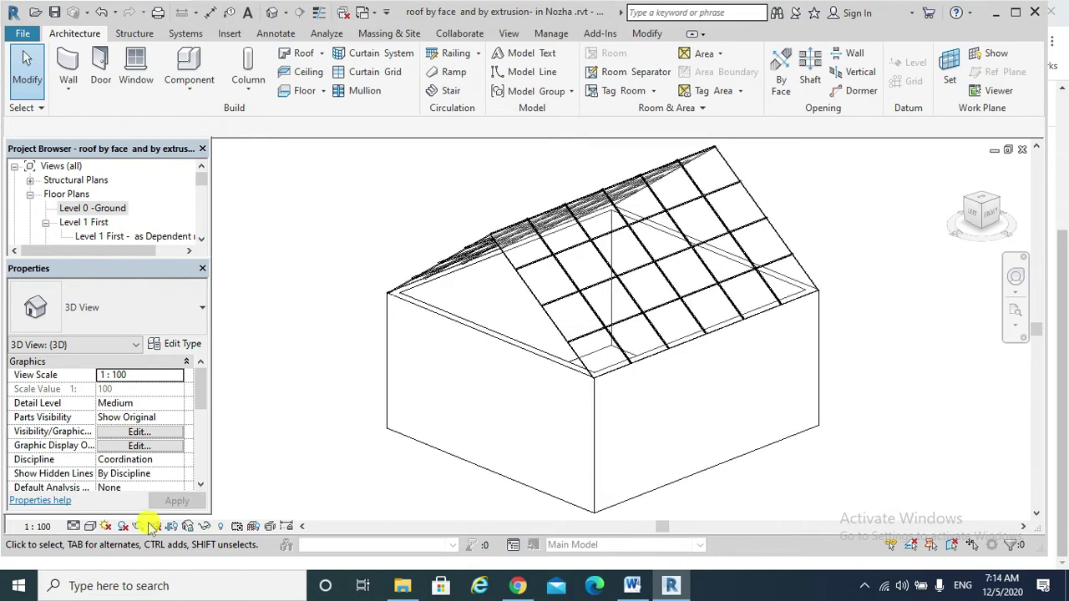
{"action": "left_click", "coordinate": [90, 526]}
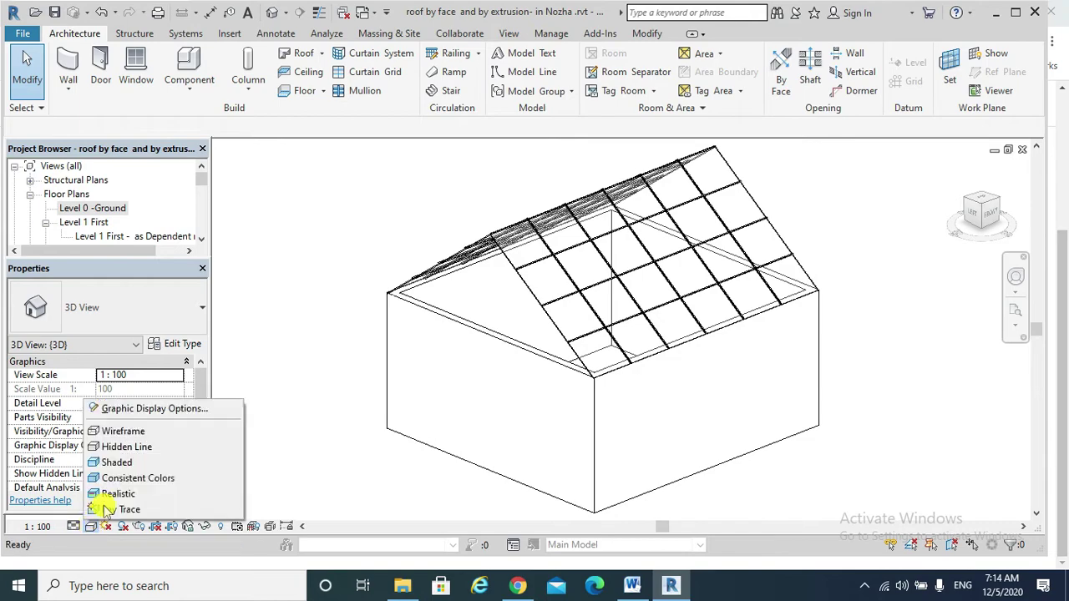
{"action": "left_click", "coordinate": [121, 463]}
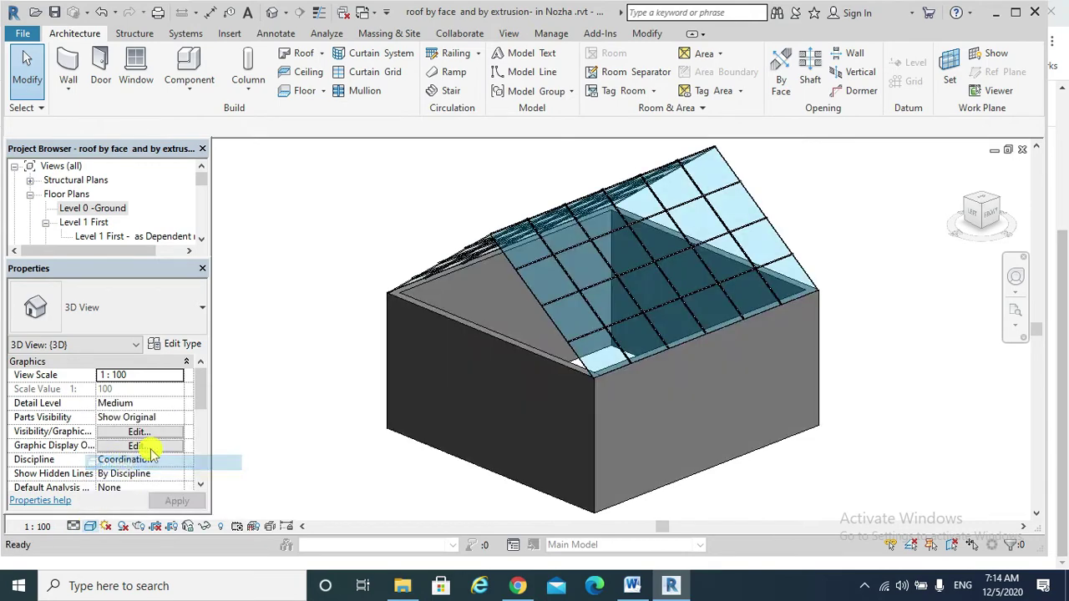
{"action": "middle_click_drag", "start_coordinate": [544, 310], "coordinate": [561, 362], "text": "shift"}
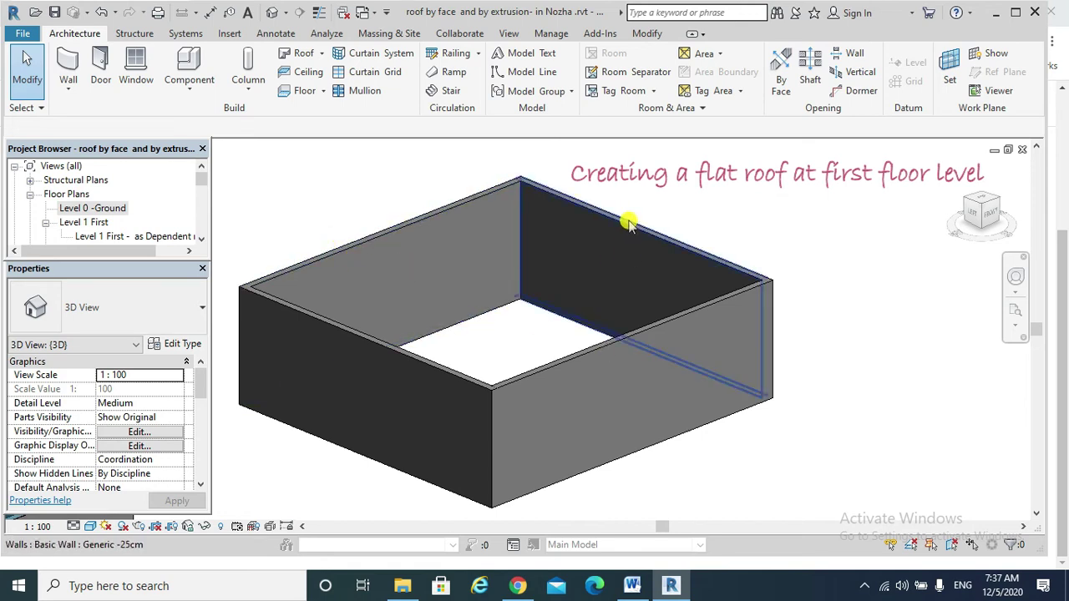
Start a footprint roof in the Level 0 -Ground plan with its base level set to Level 1 First.
{"action": "double_click", "coordinate": [109, 208]}
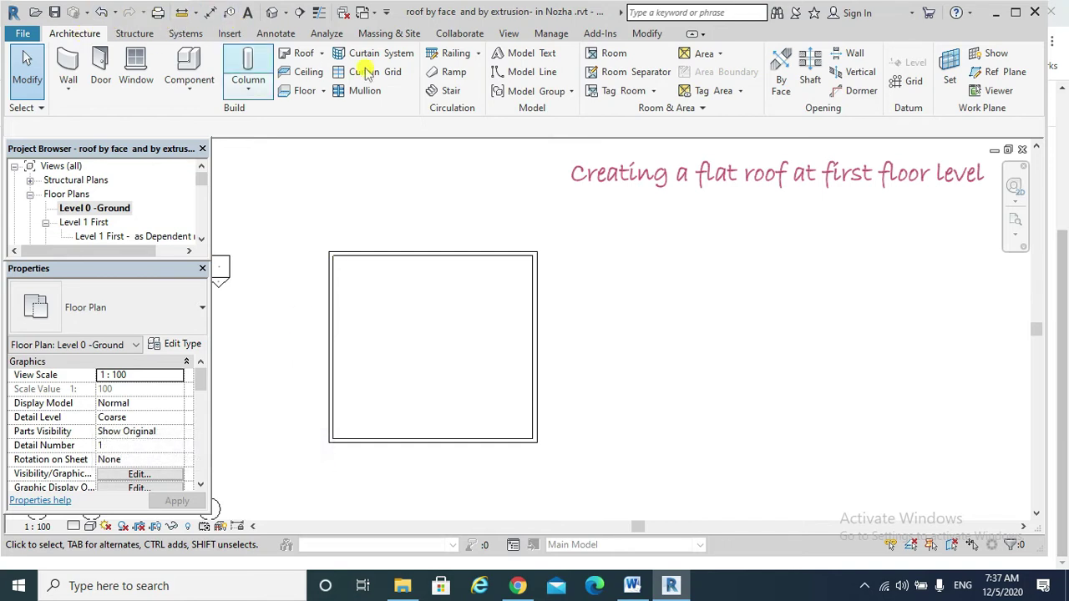
{"action": "left_click", "coordinate": [300, 53]}
{"action": "left_click", "coordinate": [315, 76]}
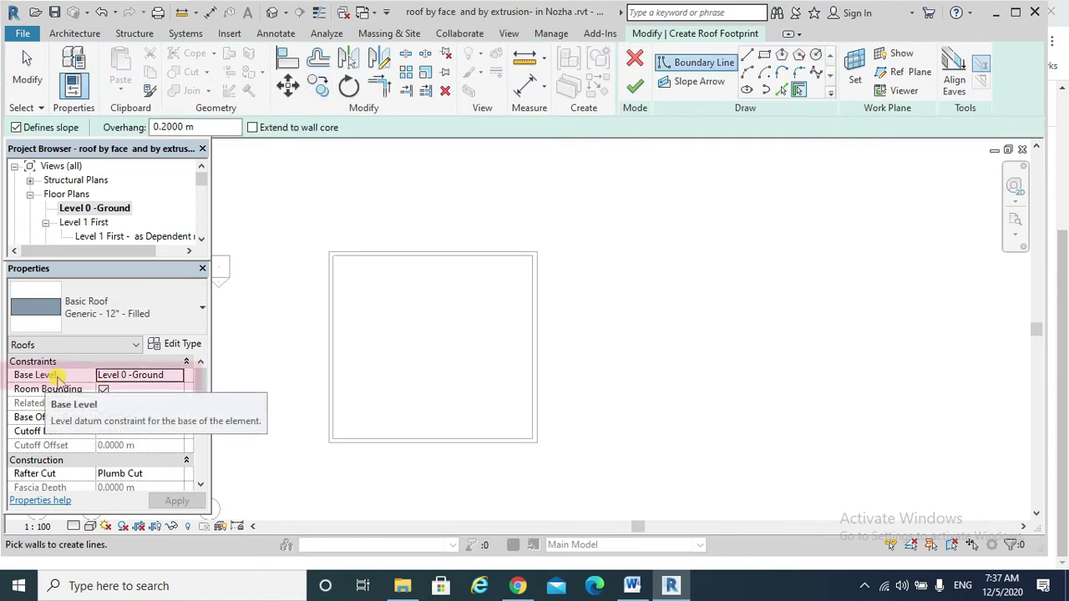
{"action": "left_click", "coordinate": [167, 375]}
{"action": "left_click", "coordinate": [176, 375]}
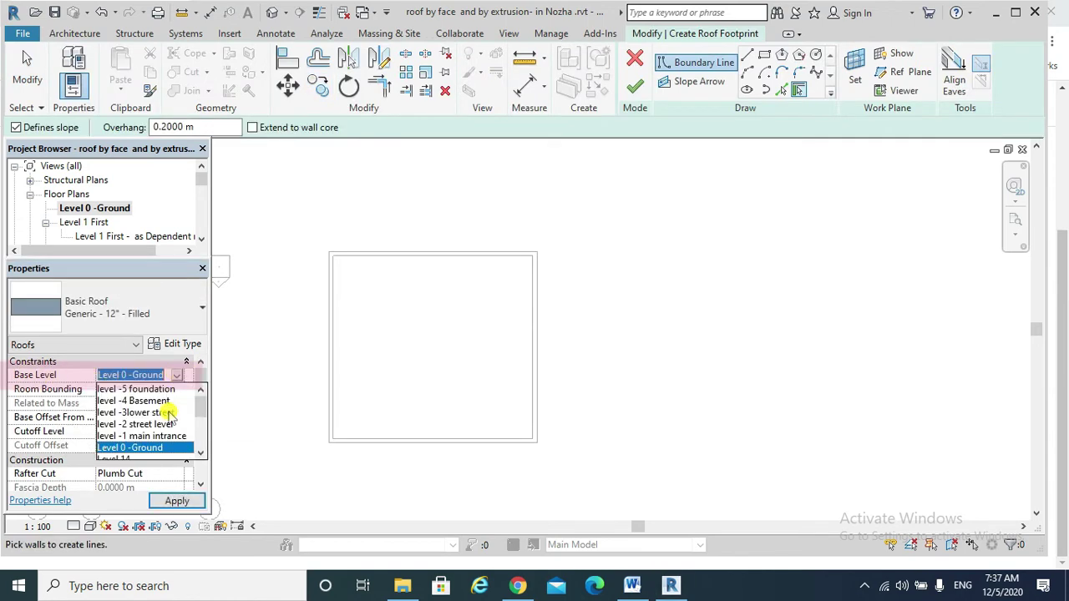
{"action": "scroll", "coordinate": [203, 413], "scroll_direction": "down", "scroll_amount": 1}
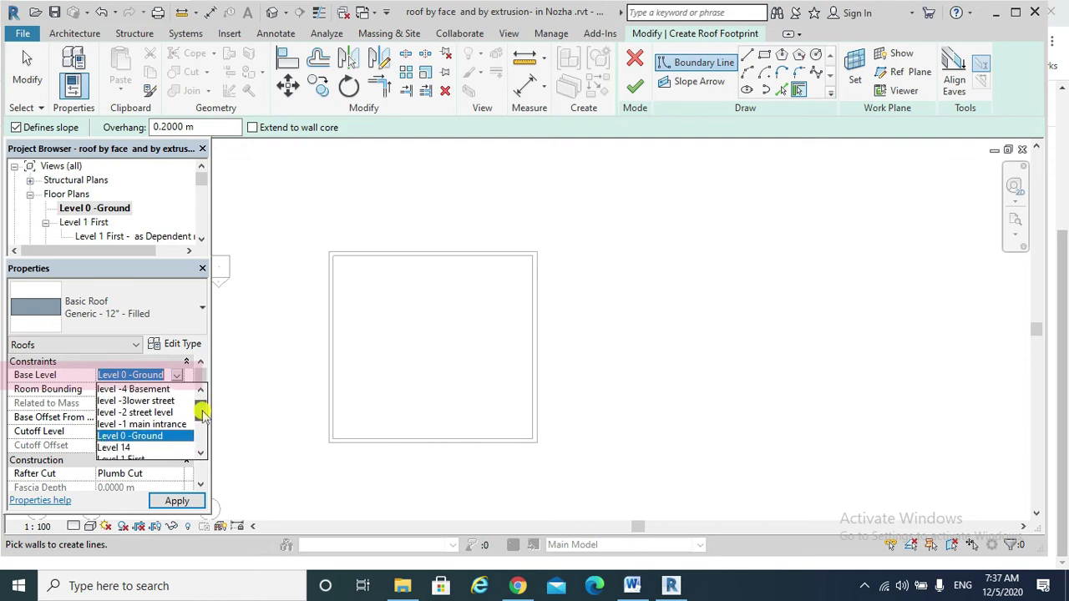
{"action": "scroll", "coordinate": [203, 415], "scroll_direction": "down", "scroll_amount": 1}
{"action": "left_click", "coordinate": [147, 424]}
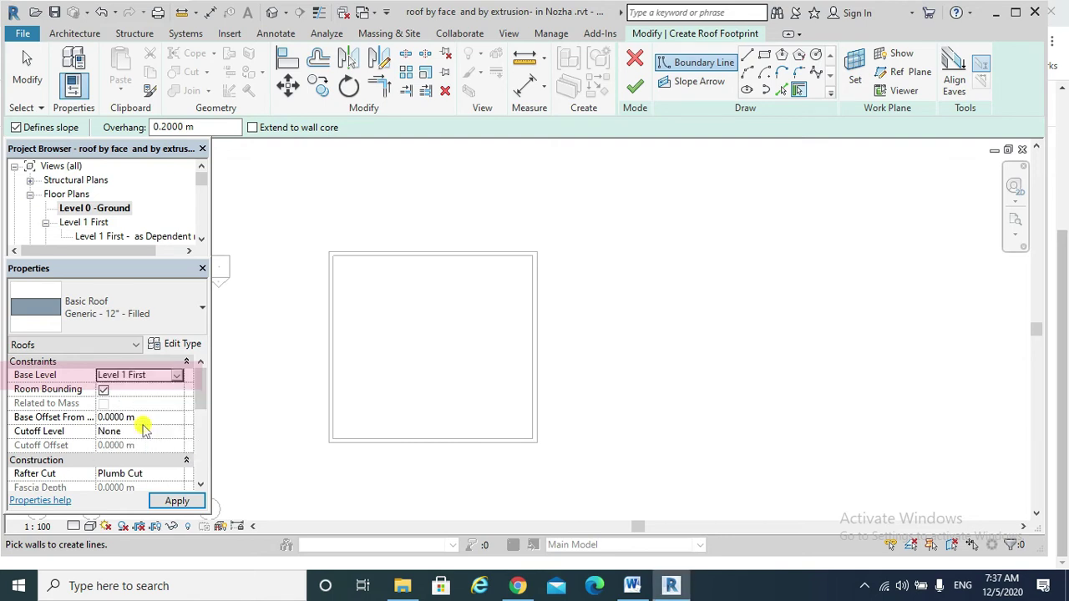
{"action": "left_click", "coordinate": [178, 501]}
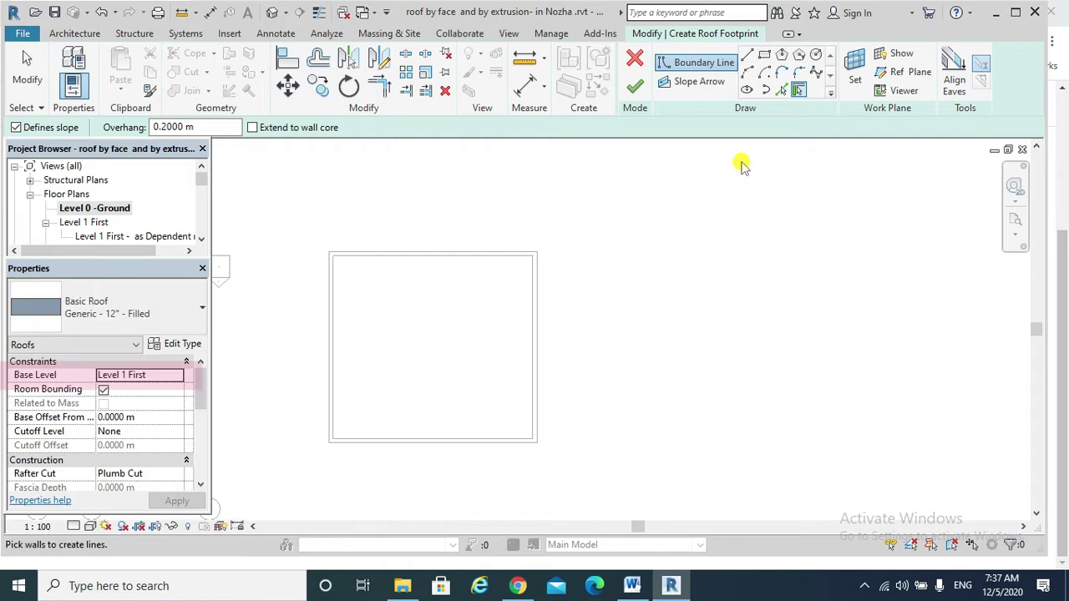
Sketch a rectangular roof outline offset 0.5 m outside the walls and finish the roof.
{"action": "left_click", "coordinate": [765, 57]}
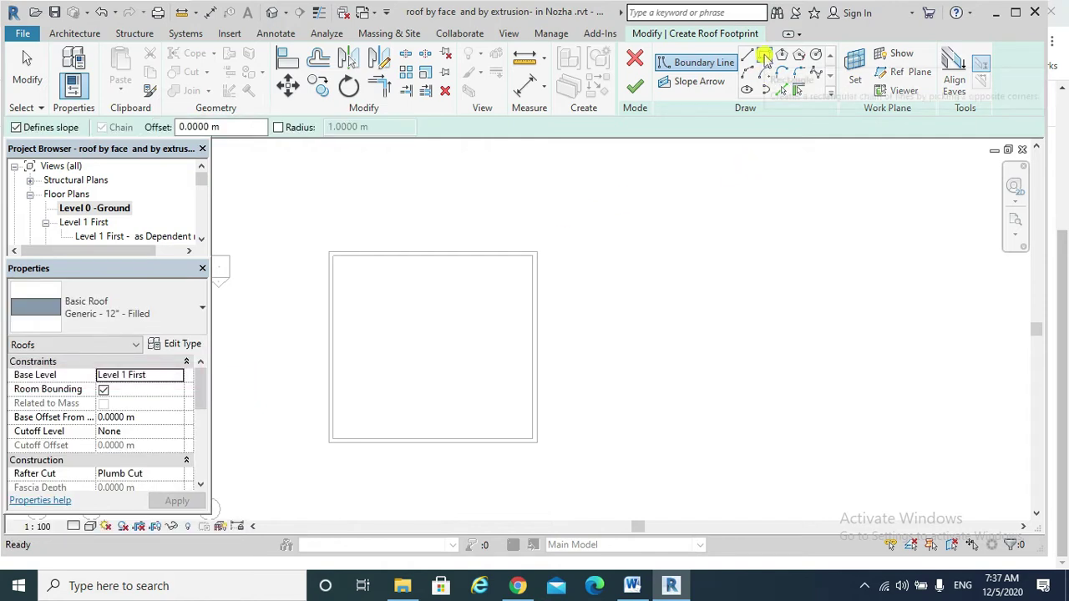
{"action": "left_click", "coordinate": [225, 131]}
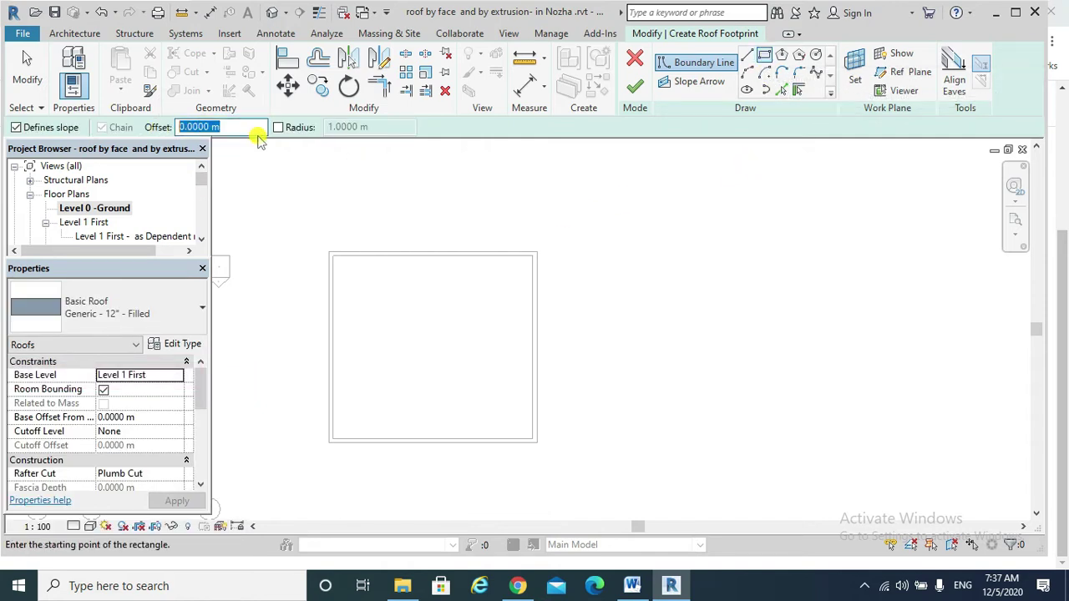
{"action": "type", "text": "-"}
{"action": "type", "text": "5"}
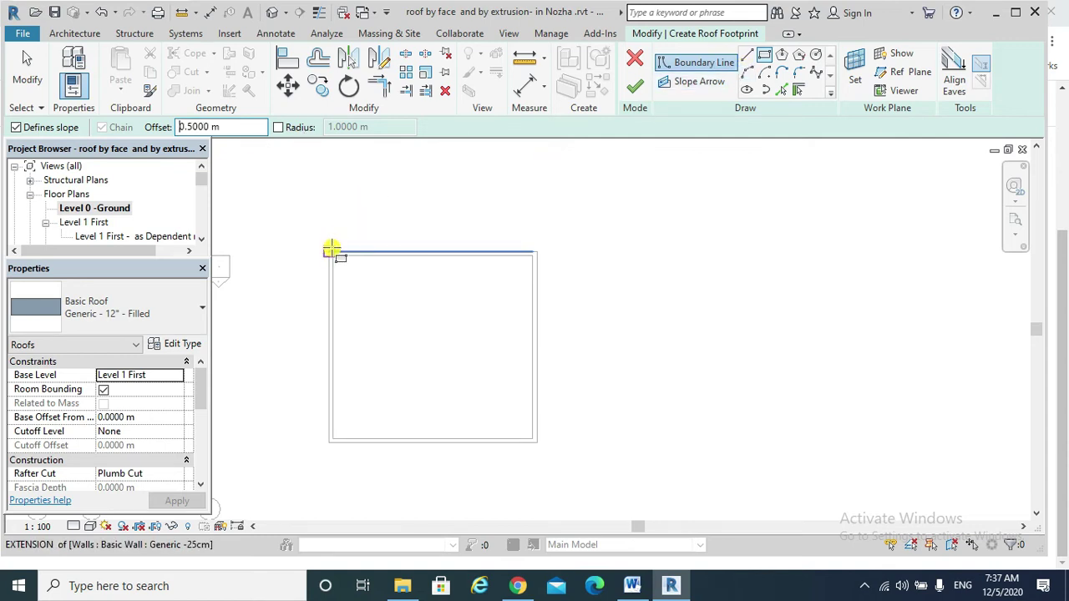
{"action": "left_click", "coordinate": [331, 249]}
{"action": "left_click", "coordinate": [538, 445]}
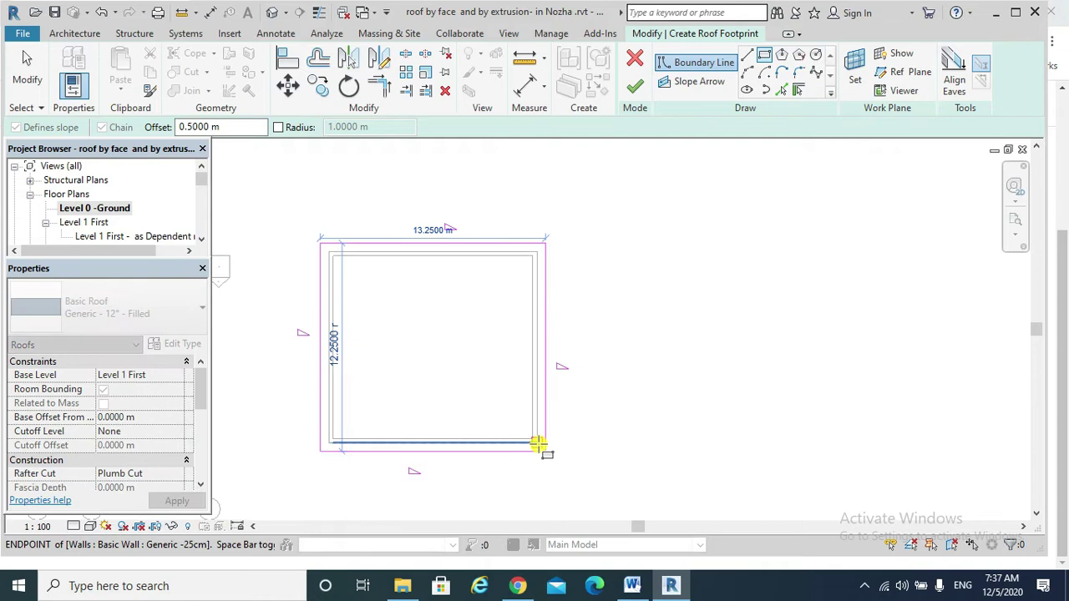
{"action": "left_click", "coordinate": [541, 444]}
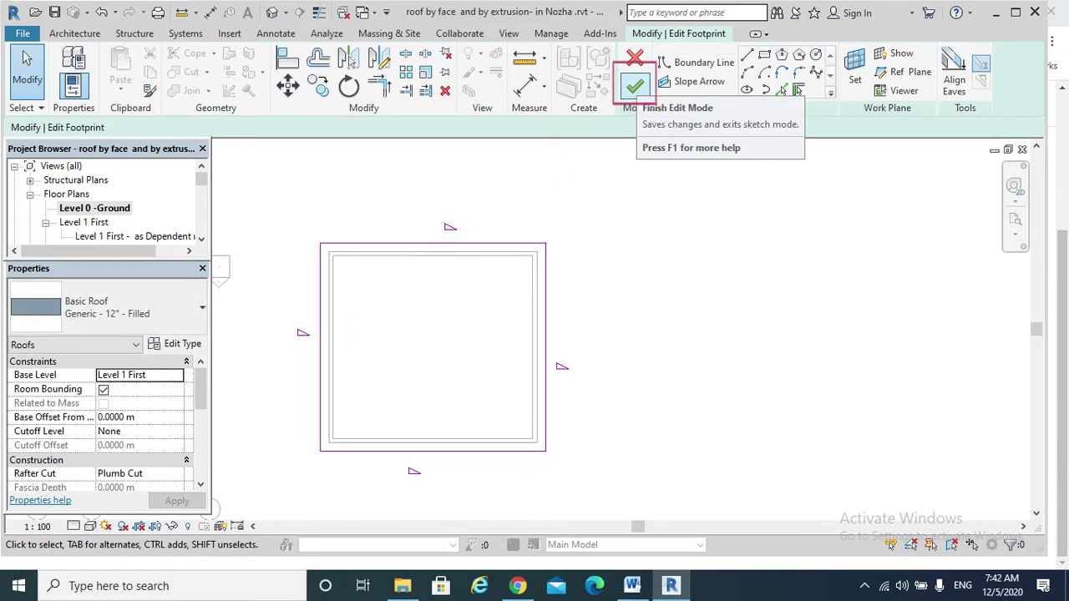
{"action": "left_click", "coordinate": [635, 86]}
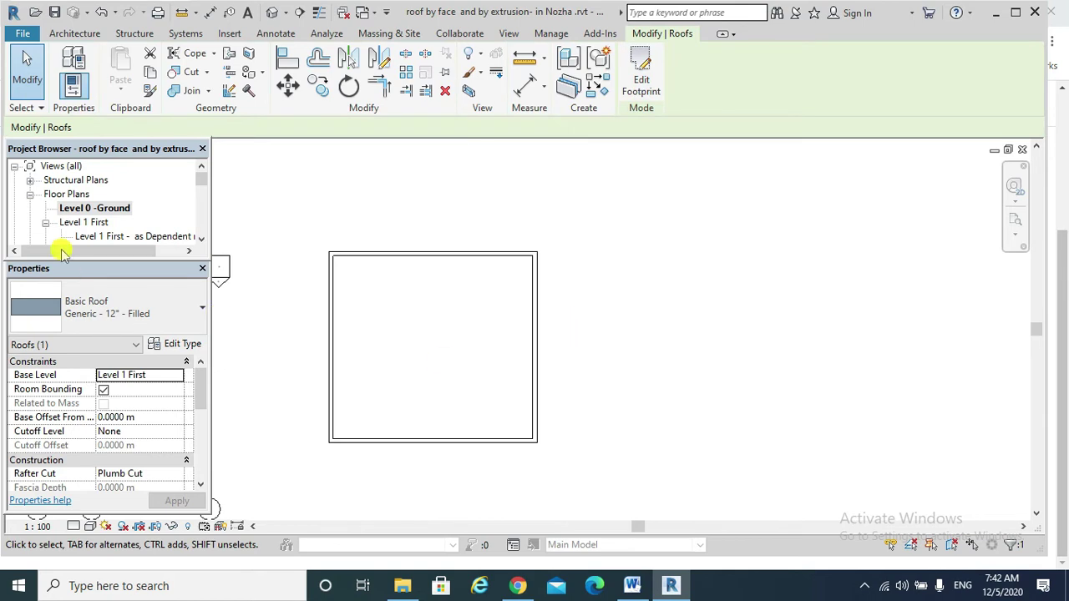
In the Level 1 First plan, clear Defines Slope on the roof's top boundary edge and finish the sketch.
{"action": "double_click", "coordinate": [75, 224]}
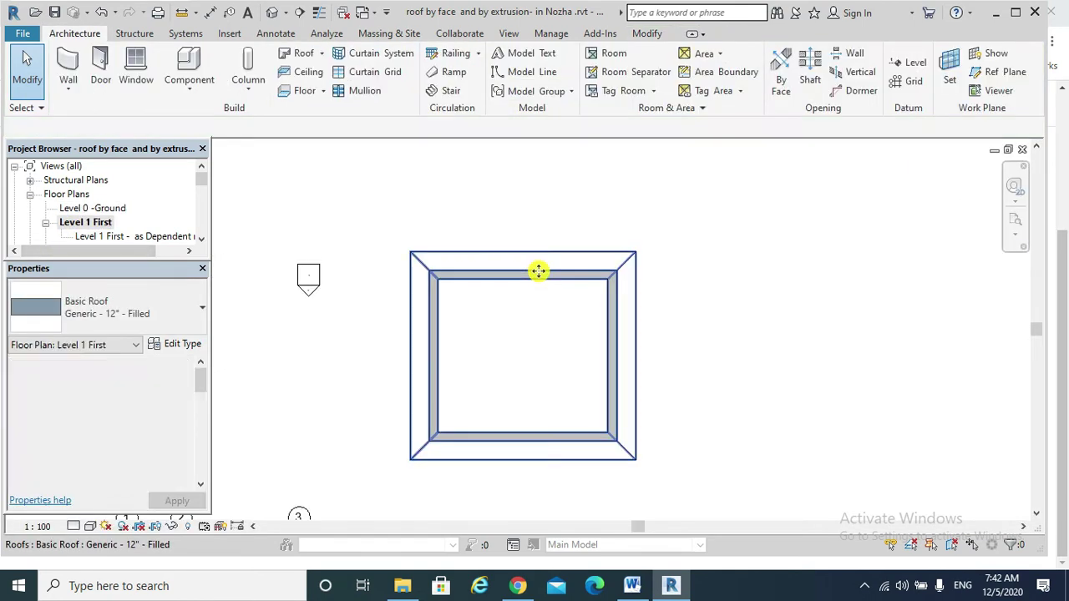
{"action": "double_click", "coordinate": [539, 271]}
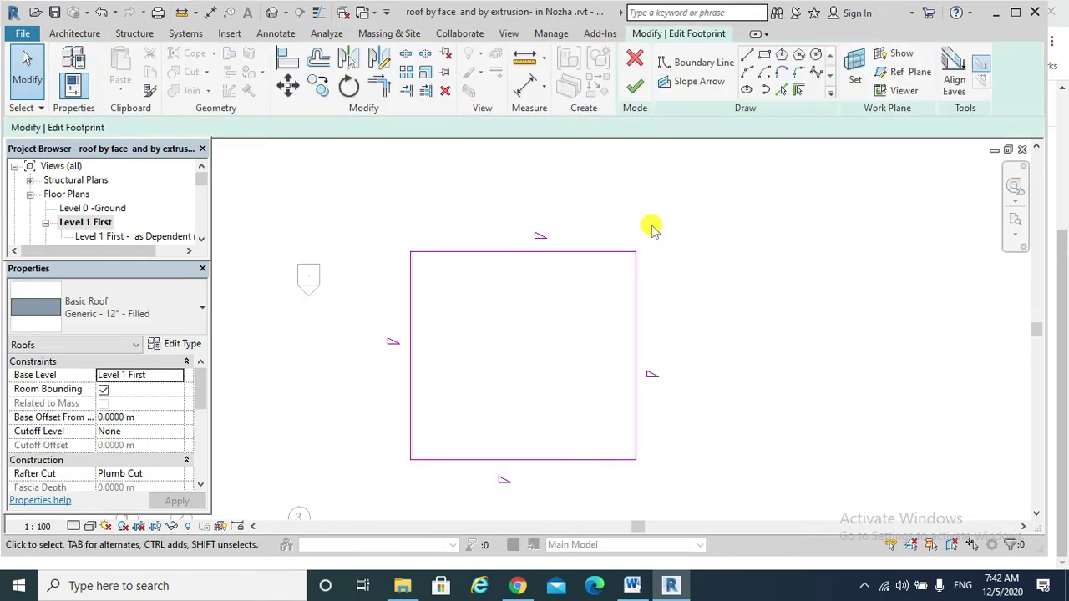
{"action": "left_click", "coordinate": [551, 259]}
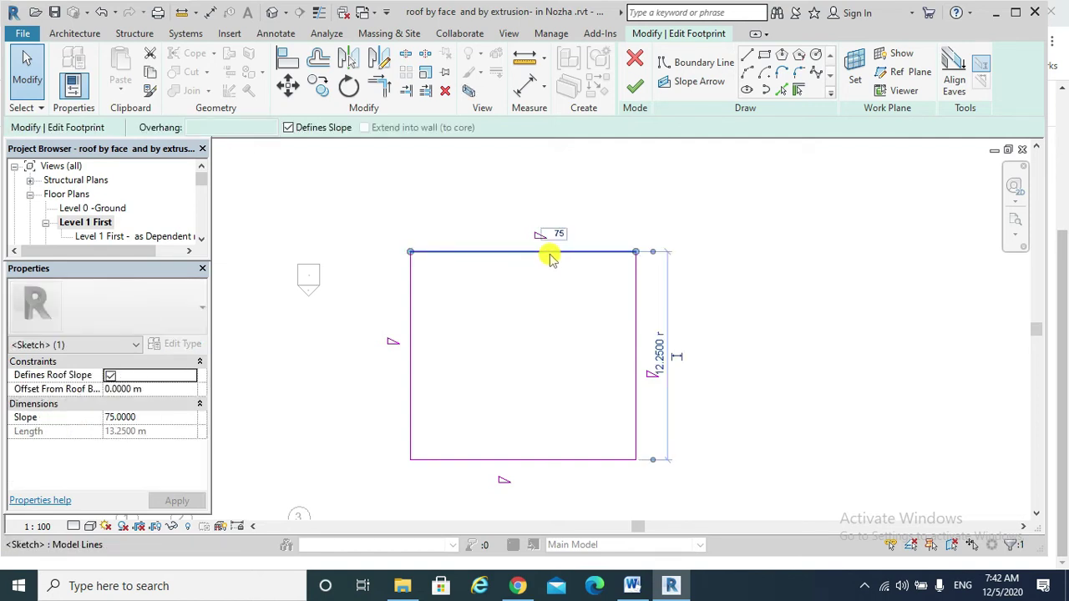
{"action": "left_click", "coordinate": [287, 127]}
{"action": "left_click", "coordinate": [635, 86]}
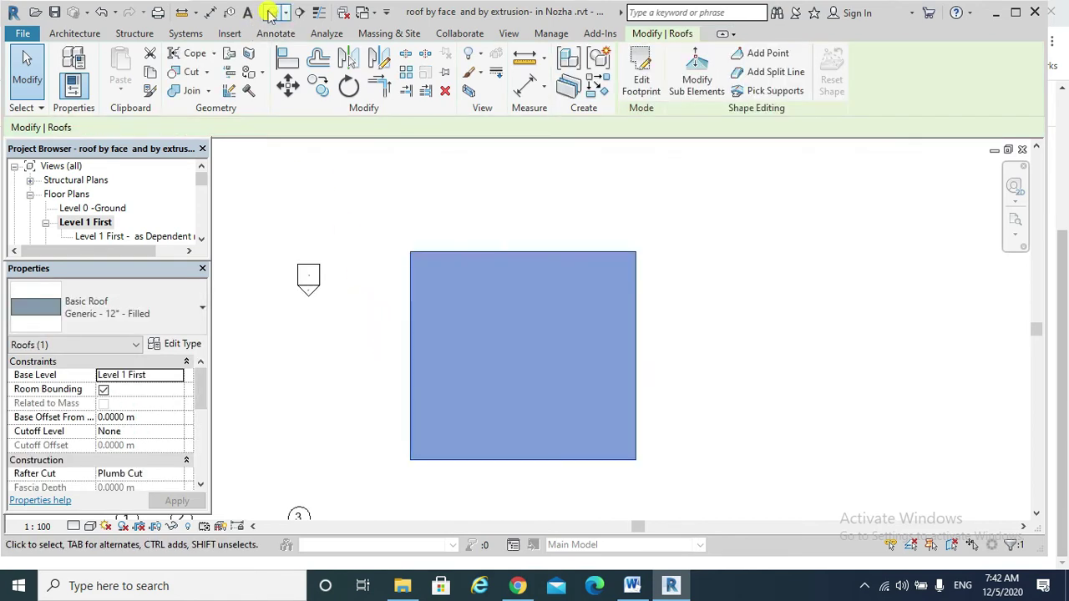
Check the flat roof in 3D, select it, and return to the Level 1 First plan.
{"action": "left_click", "coordinate": [272, 12]}
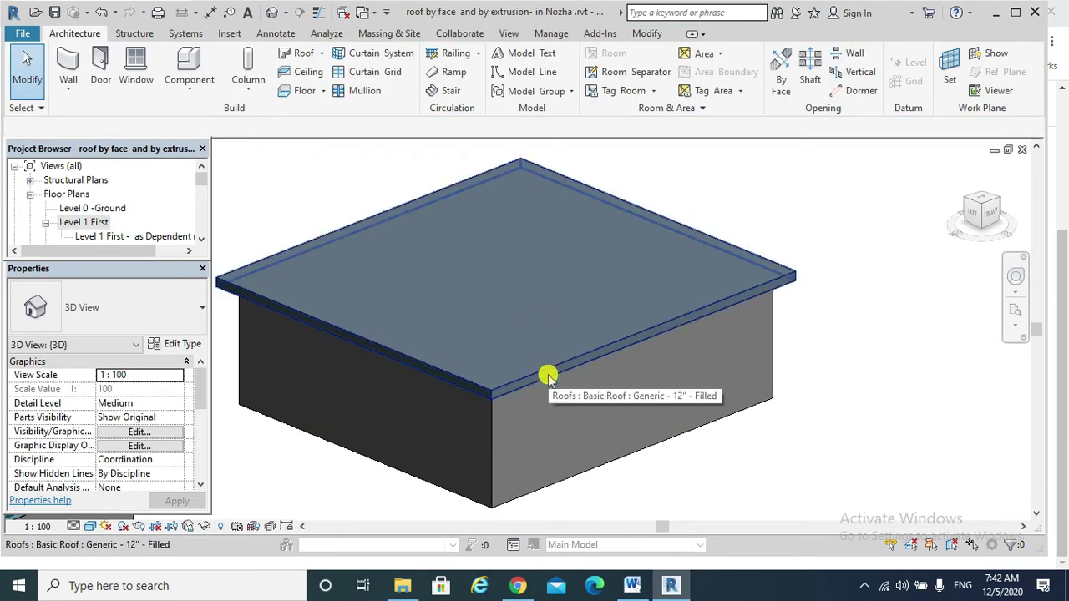
{"action": "left_click", "coordinate": [548, 369]}
{"action": "key", "text": "ctrl+Tab"}
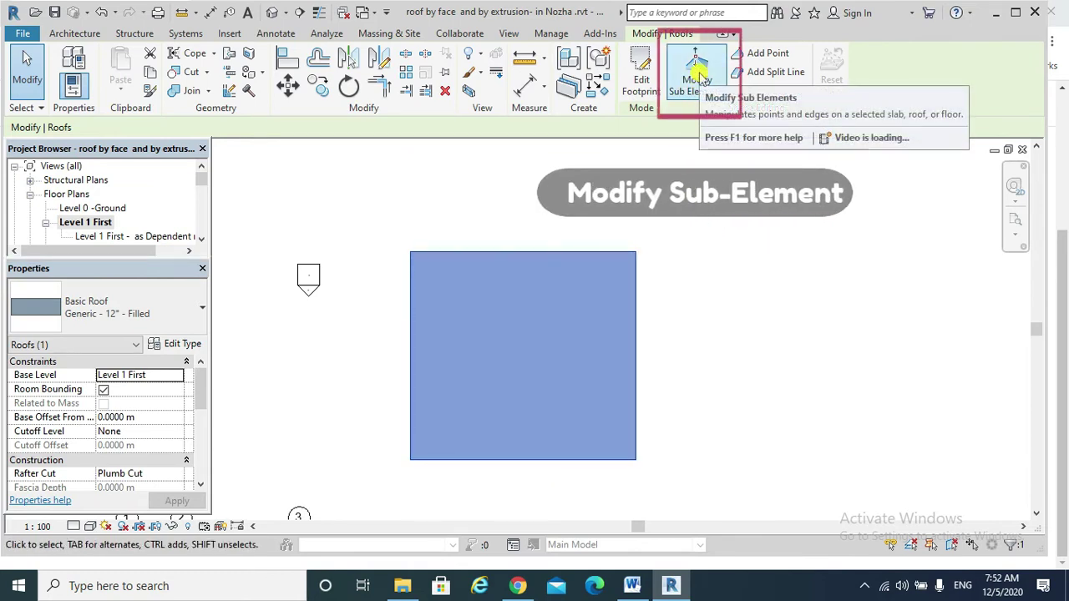
Add a shape point at the roof's centre via Modify Sub Elements and set its elevation to -0.10 m.
{"action": "left_click", "coordinate": [699, 75]}
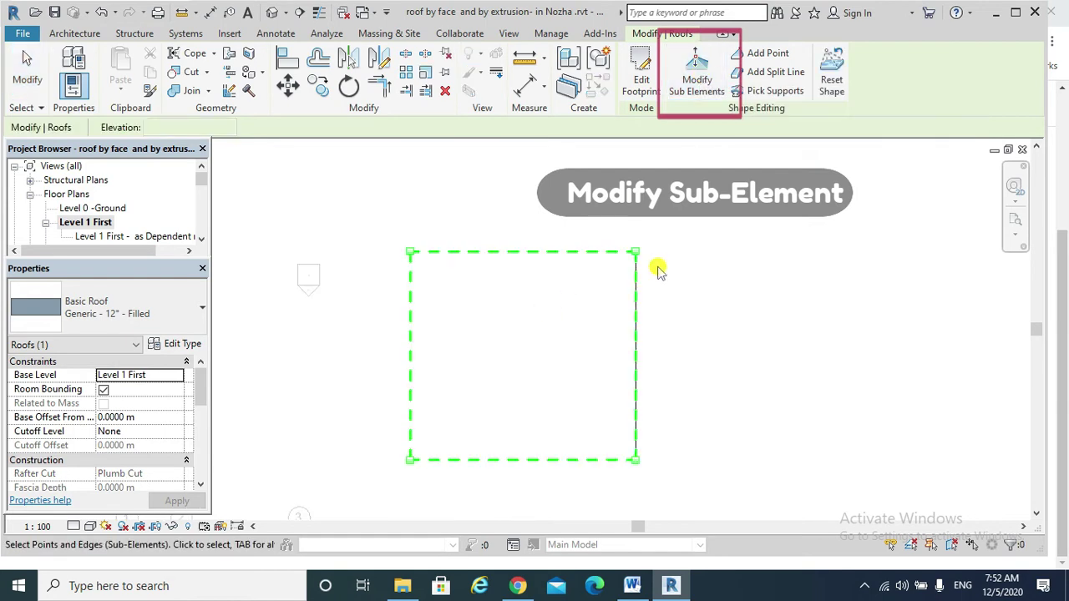
{"action": "left_click", "coordinate": [776, 54]}
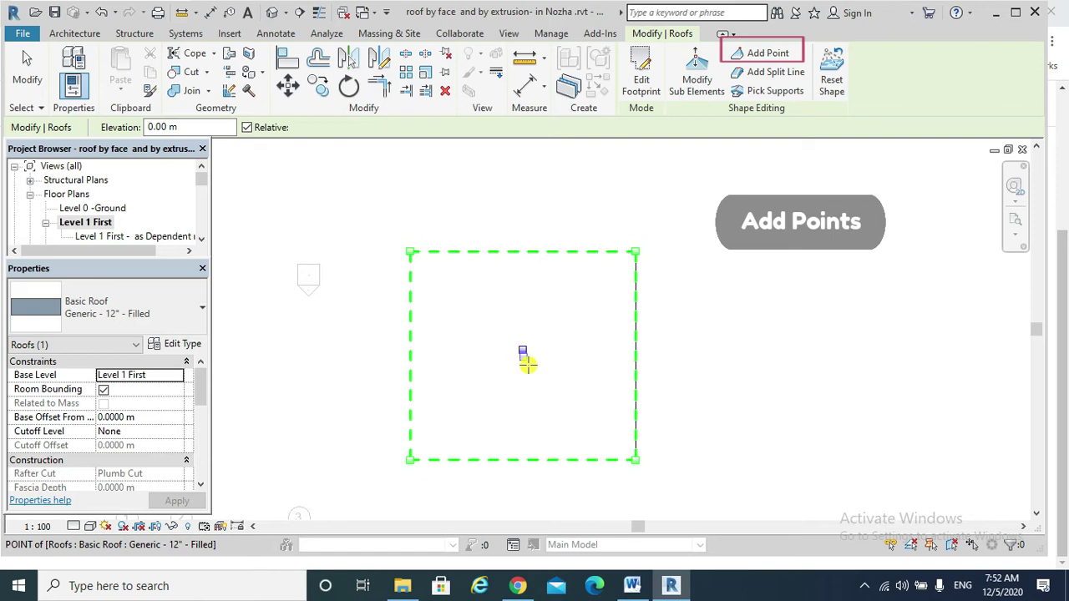
{"action": "key", "text": "Escape"}
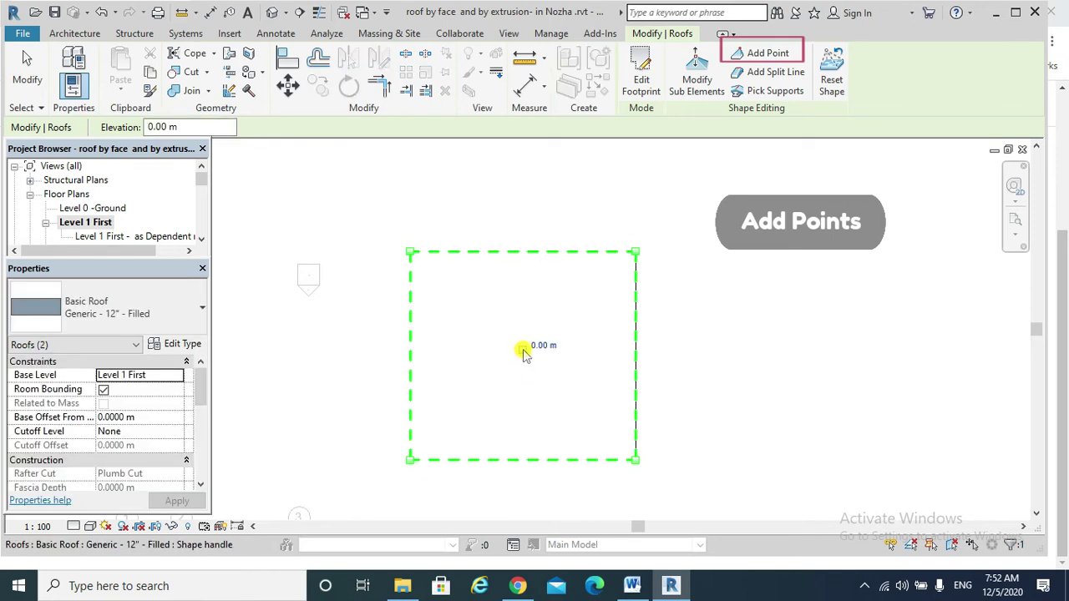
{"action": "left_click", "coordinate": [543, 346]}
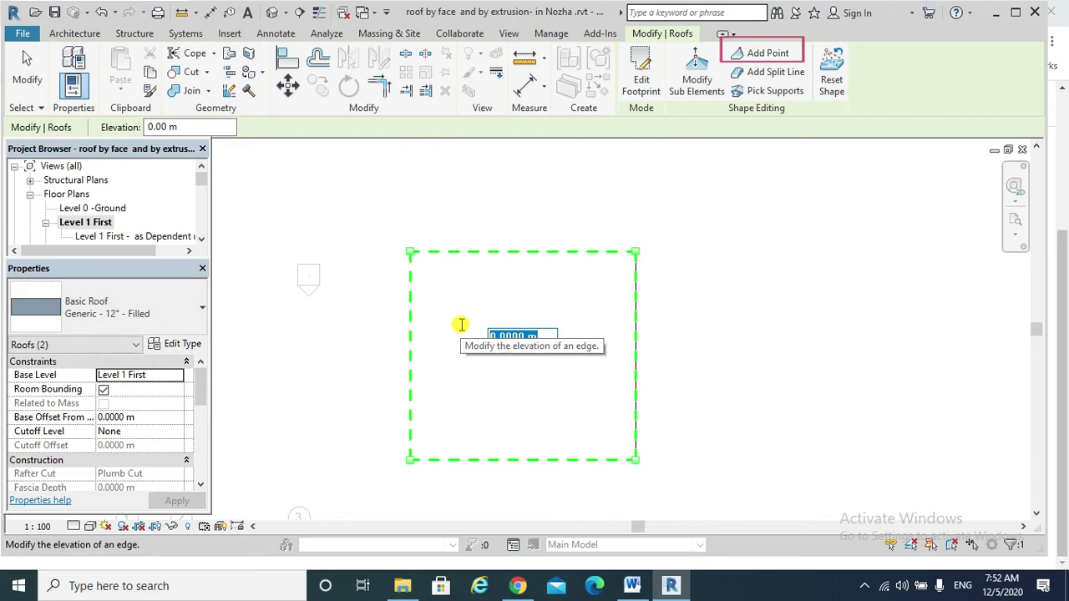
{"action": "type", "text": "4"}
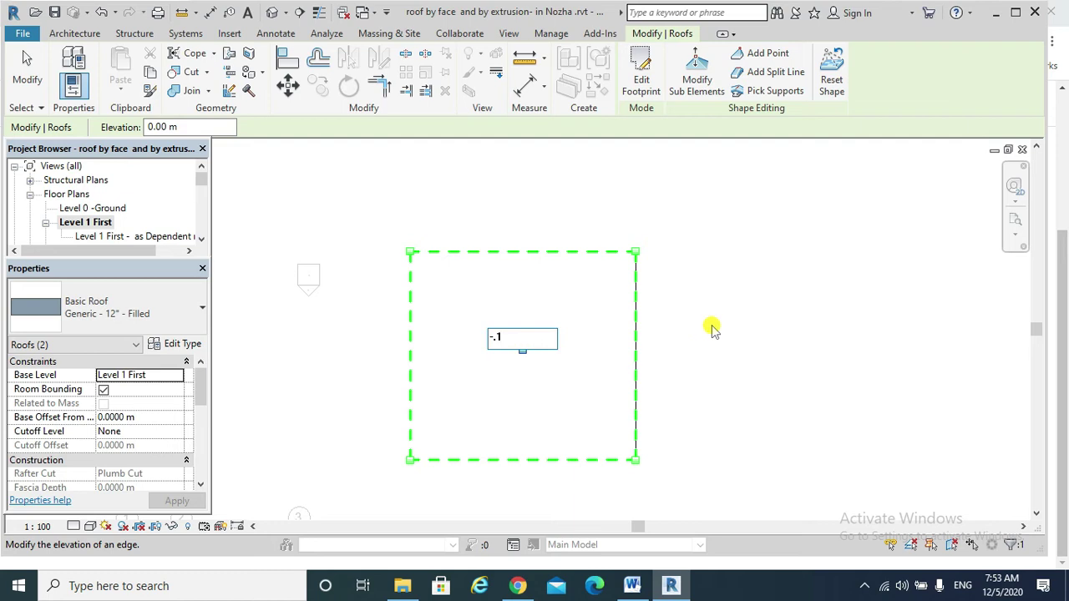
{"action": "key", "text": "Return"}
{"action": "scroll", "coordinate": [477, 348], "scroll_direction": "up", "scroll_amount": 3}
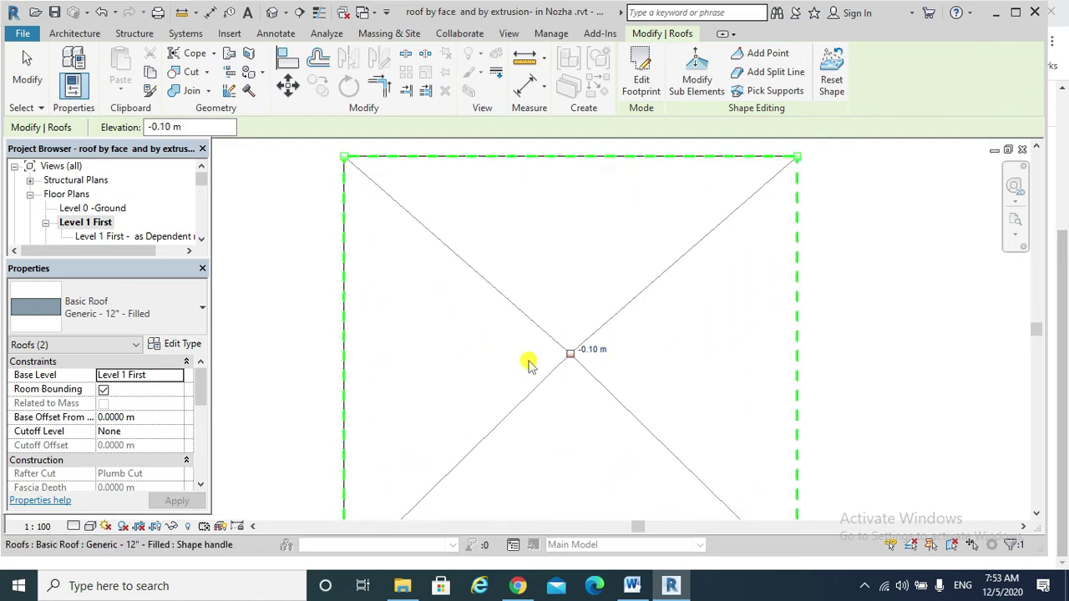
In the default 3D view, select the sloped roof and reset its shape to flat.
{"action": "left_click", "coordinate": [274, 13]}
{"action": "left_click", "coordinate": [513, 303]}
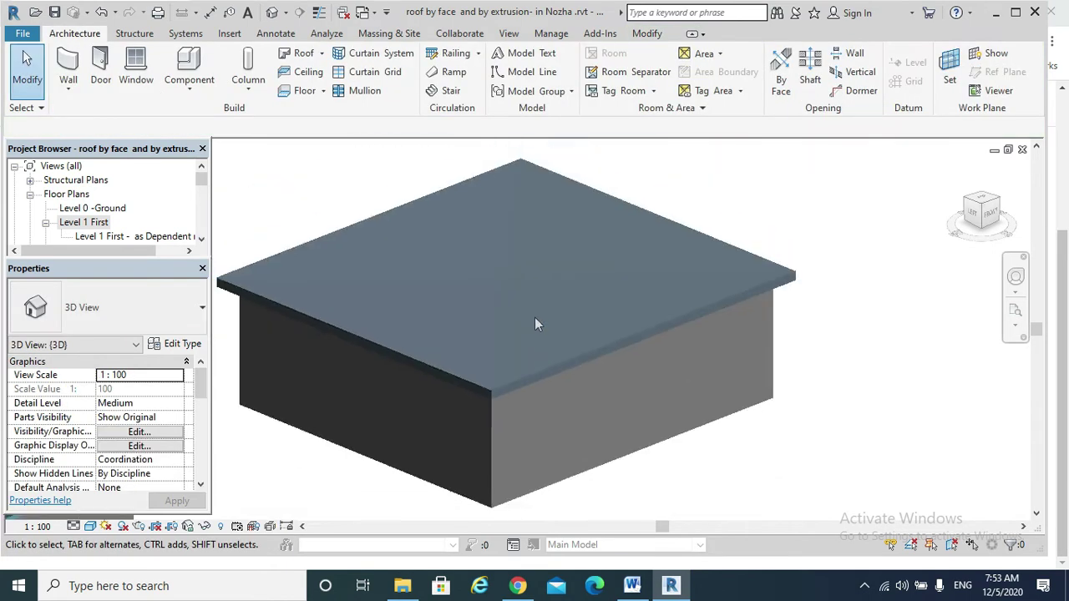
{"action": "scroll", "coordinate": [509, 280], "scroll_direction": "up", "scroll_amount": 3}
{"action": "scroll", "coordinate": [508, 251], "scroll_direction": "down", "scroll_amount": 3}
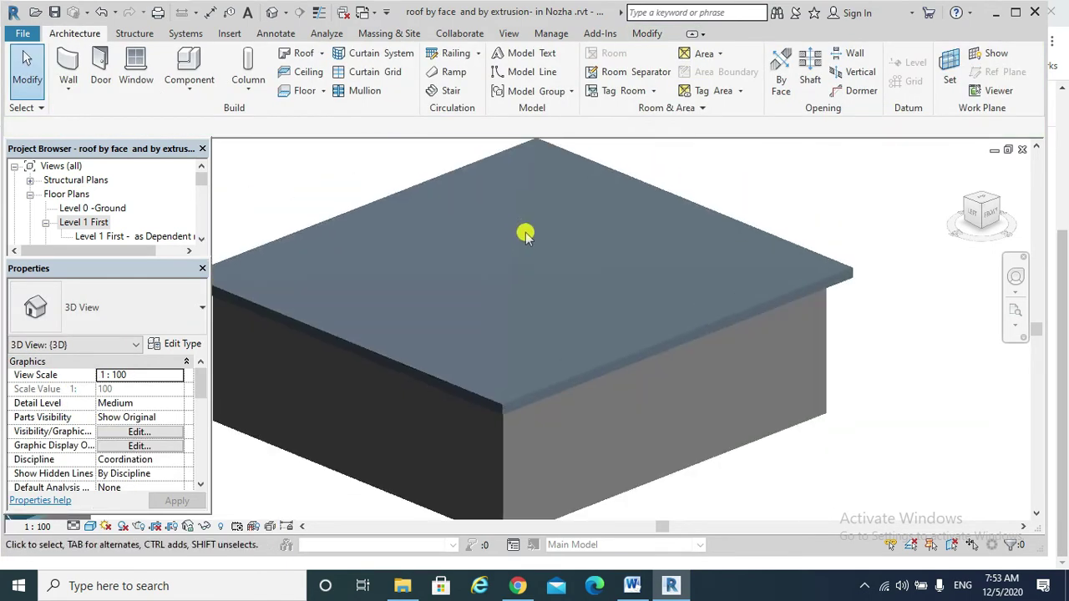
{"action": "left_click", "coordinate": [535, 162]}
{"action": "scroll", "coordinate": [512, 273], "scroll_direction": "down", "scroll_amount": 4}
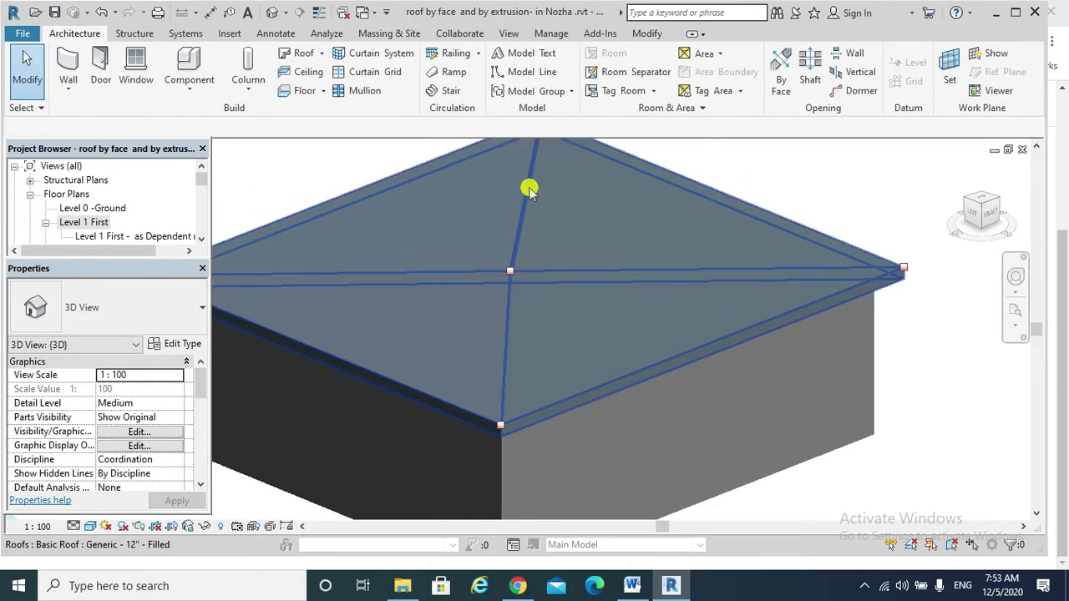
{"action": "scroll", "coordinate": [526, 281], "scroll_direction": "up", "scroll_amount": 3}
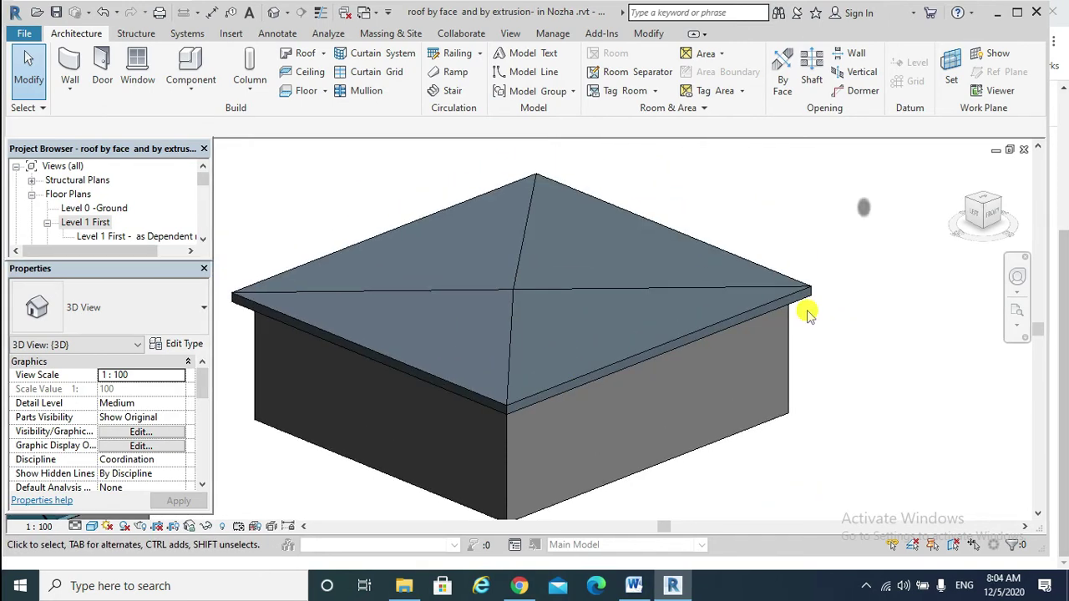
{"action": "left_click", "coordinate": [583, 378]}
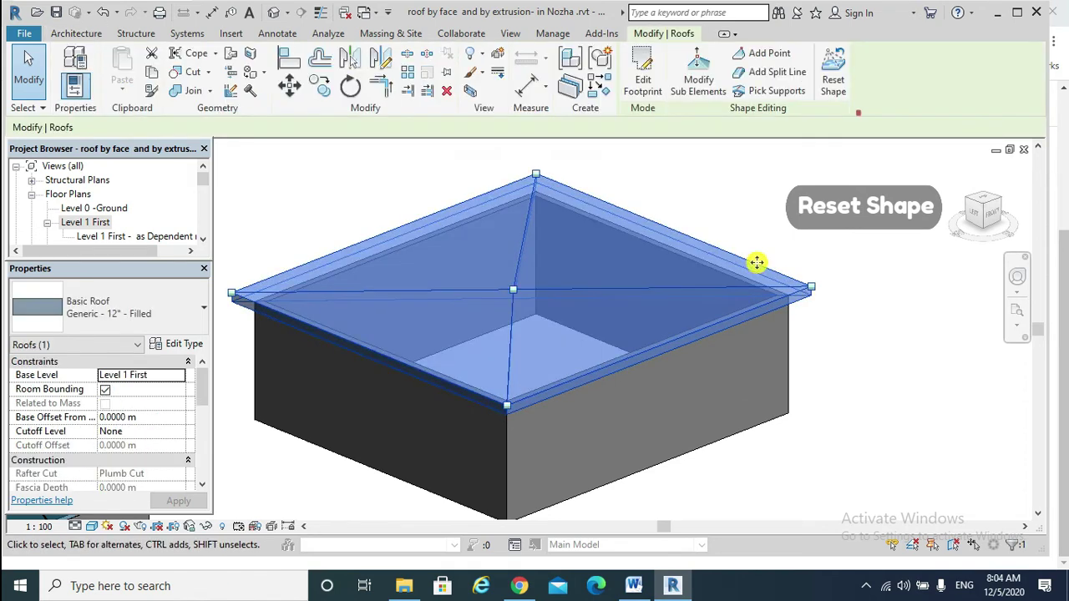
{"action": "left_click", "coordinate": [836, 88]}
{"action": "key", "text": "Escape"}
Switch the 3D view to Hidden Line and reset the hip-shaped roof's shape.
{"action": "scroll", "coordinate": [616, 287], "scroll_direction": "up", "scroll_amount": 3}
{"action": "scroll", "coordinate": [616, 286], "scroll_direction": "down", "scroll_amount": 3}
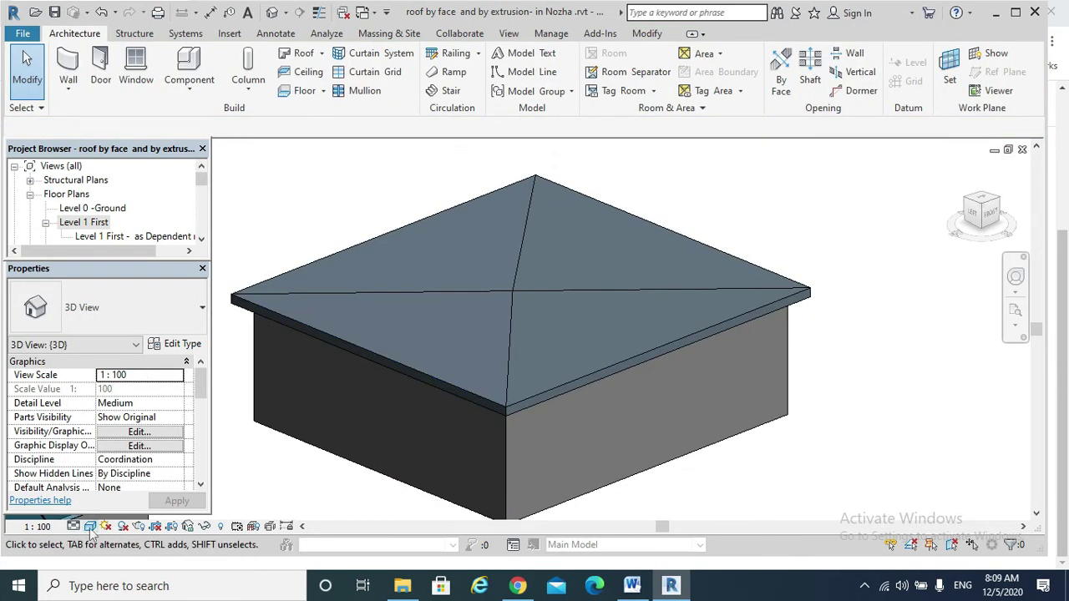
{"action": "left_click", "coordinate": [90, 527]}
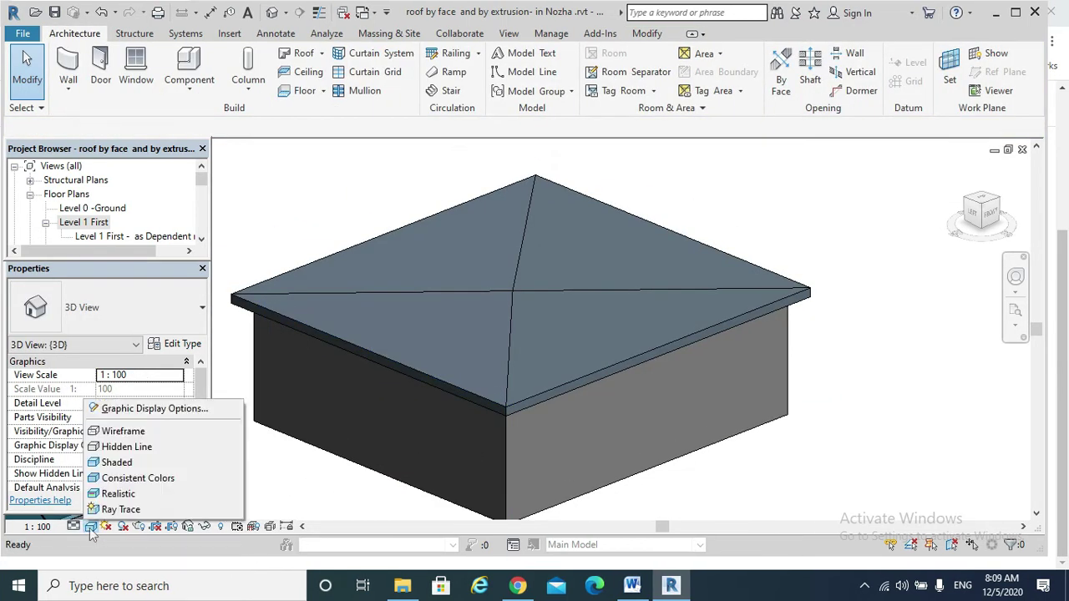
{"action": "left_click", "coordinate": [127, 448]}
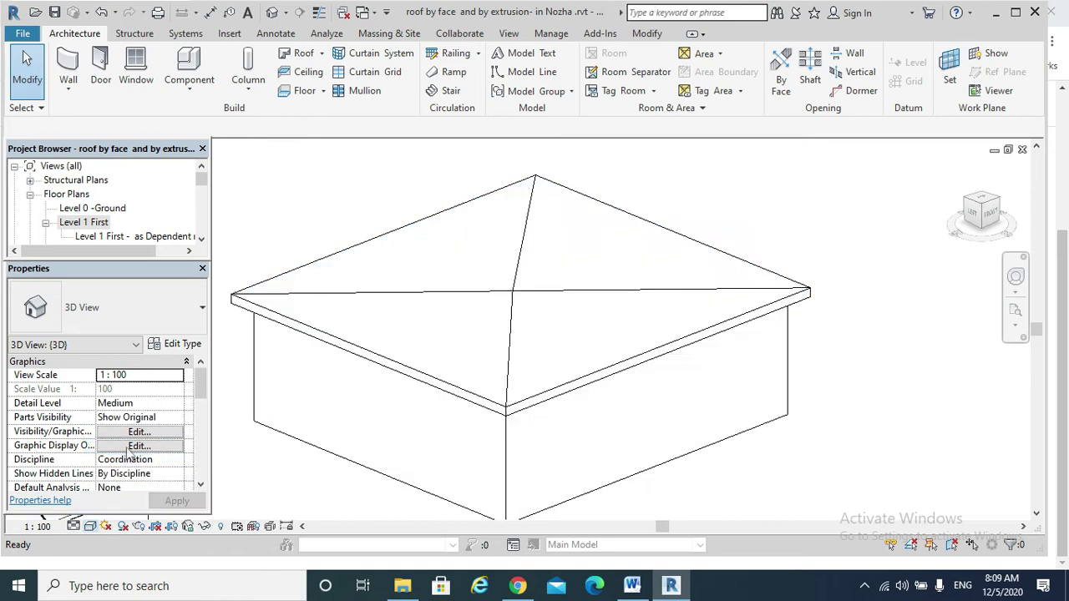
{"action": "left_click", "coordinate": [499, 397]}
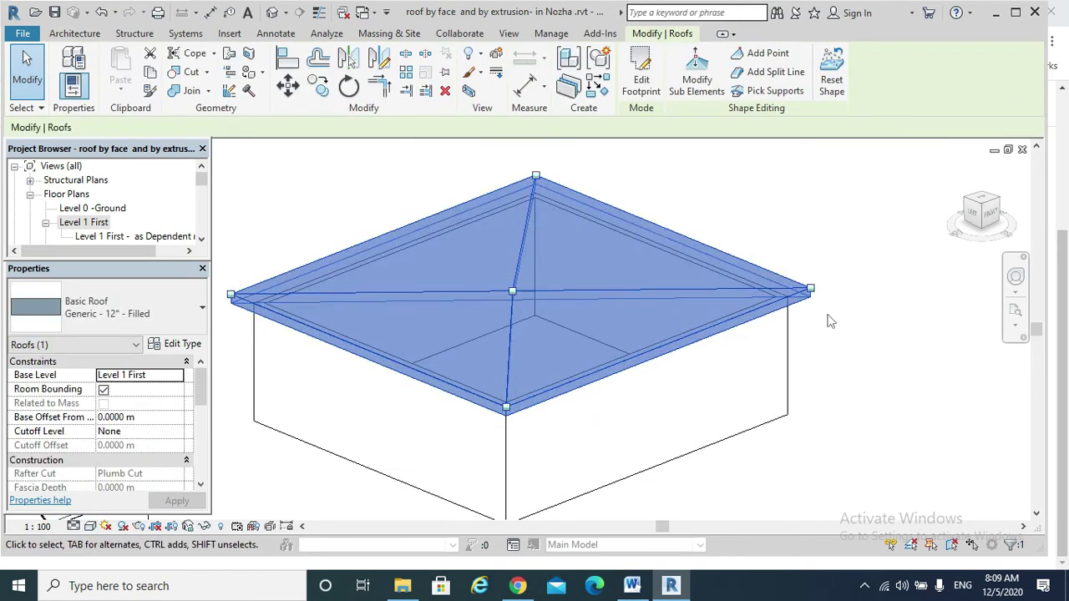
{"action": "left_click", "coordinate": [832, 79]}
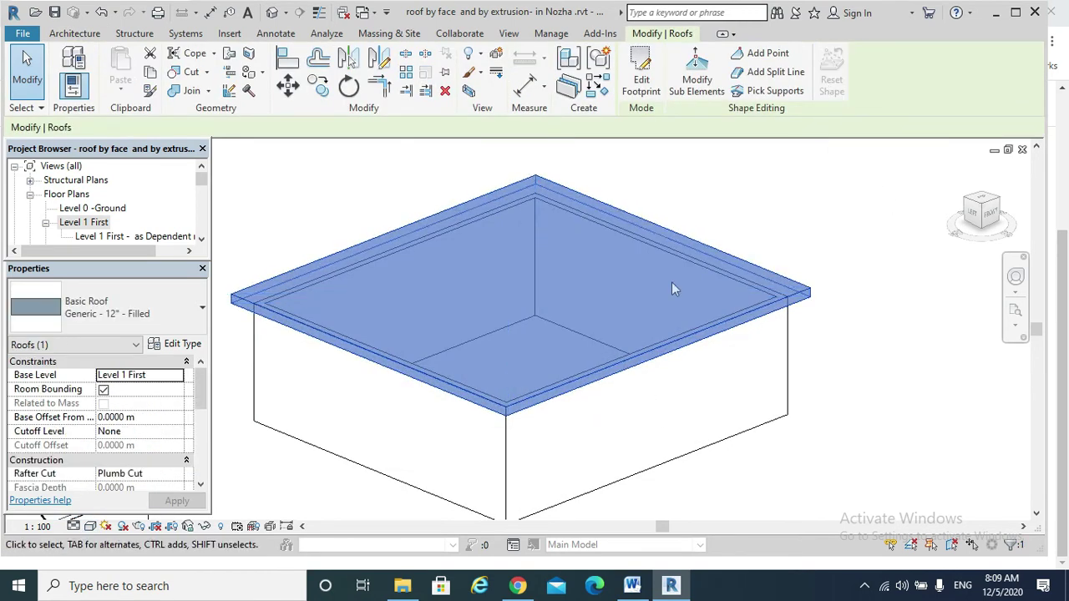
{"action": "key", "text": "Escape"}
Select the gable roof and open the Slope format settings in Project Units.
{"action": "left_click", "coordinate": [600, 374]}
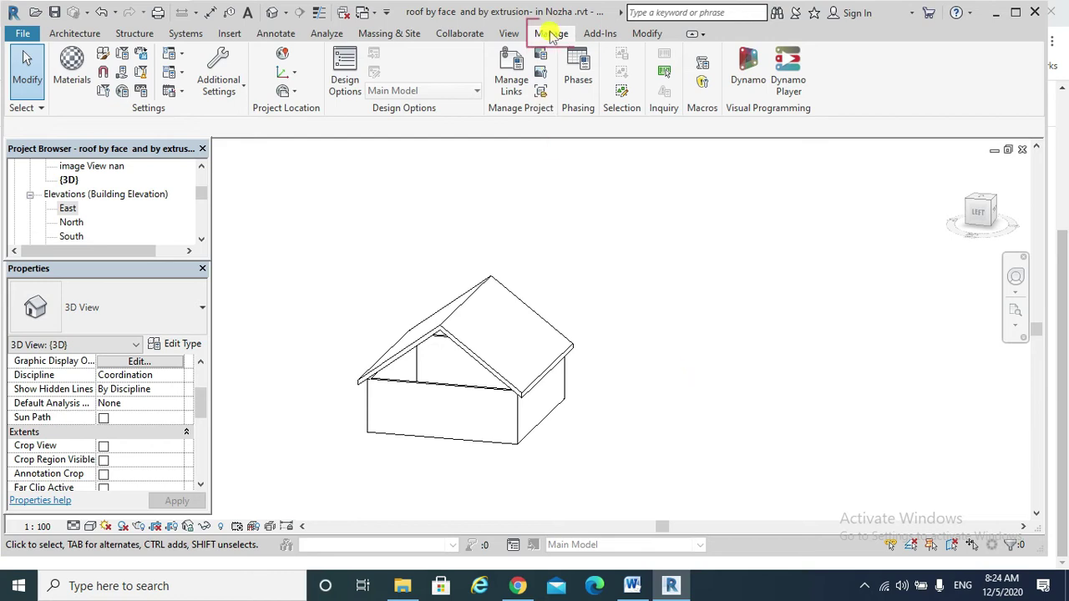
{"action": "left_click", "coordinate": [143, 92]}
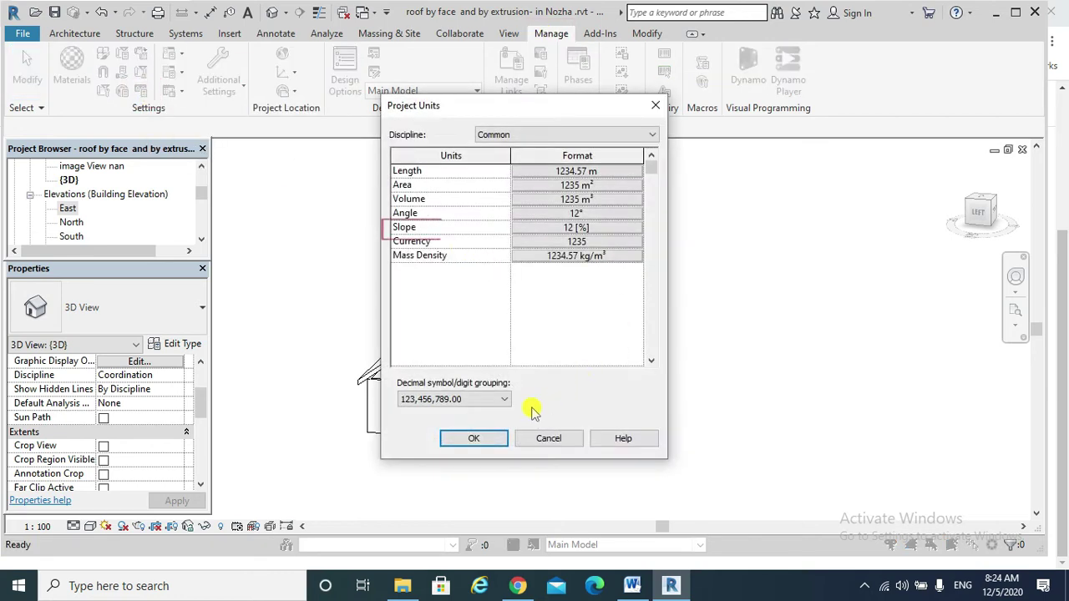
{"action": "left_click", "coordinate": [518, 228]}
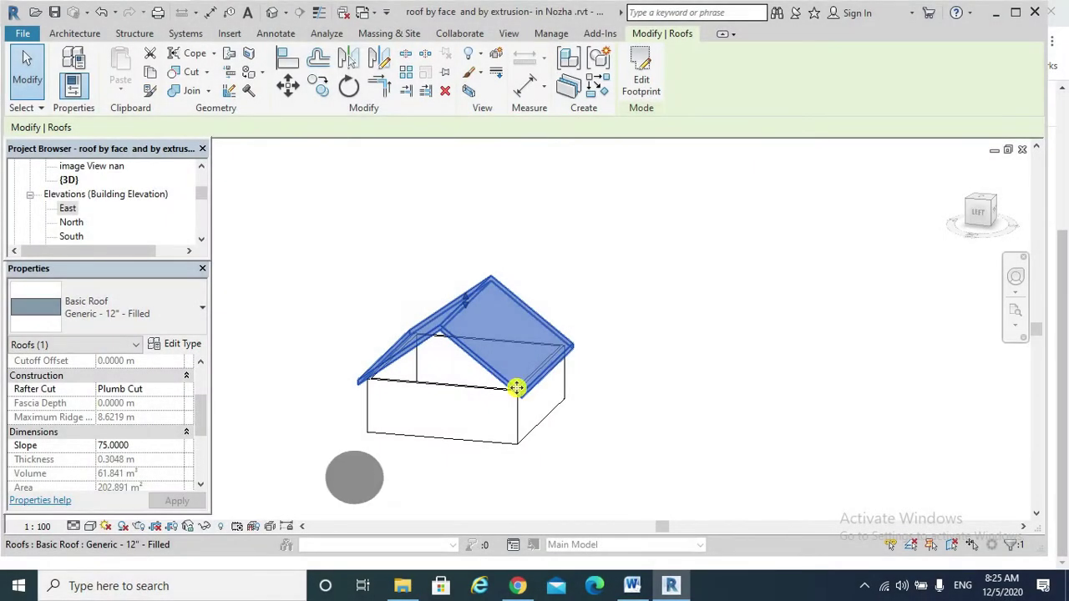
Change the project slope units to Decimal degrees and reselect the gable roof to read 36.87.
{"action": "left_click", "coordinate": [91, 448]}
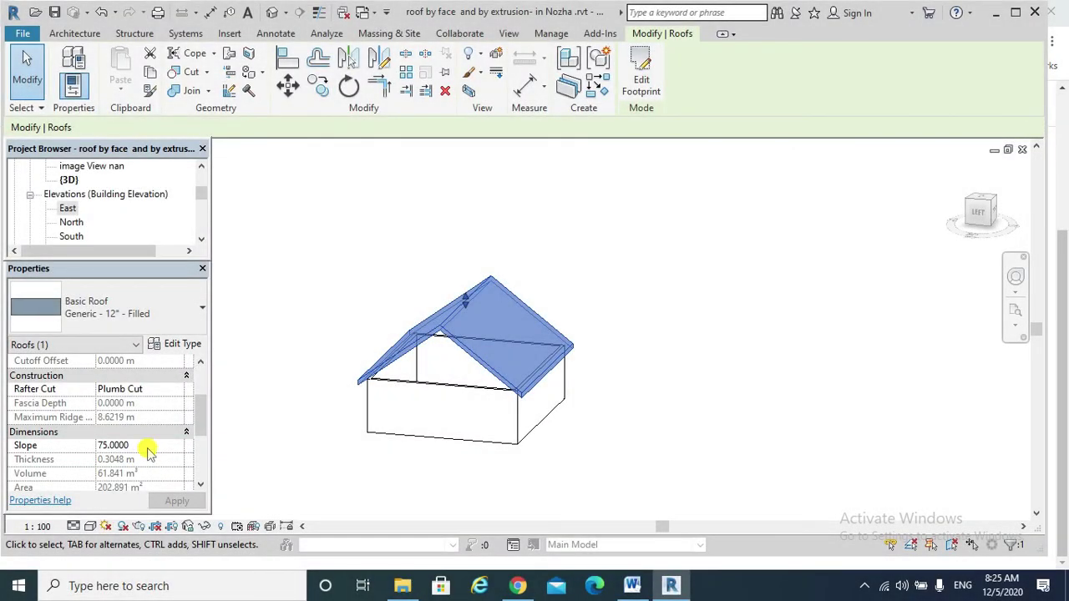
{"action": "left_click", "coordinate": [539, 35]}
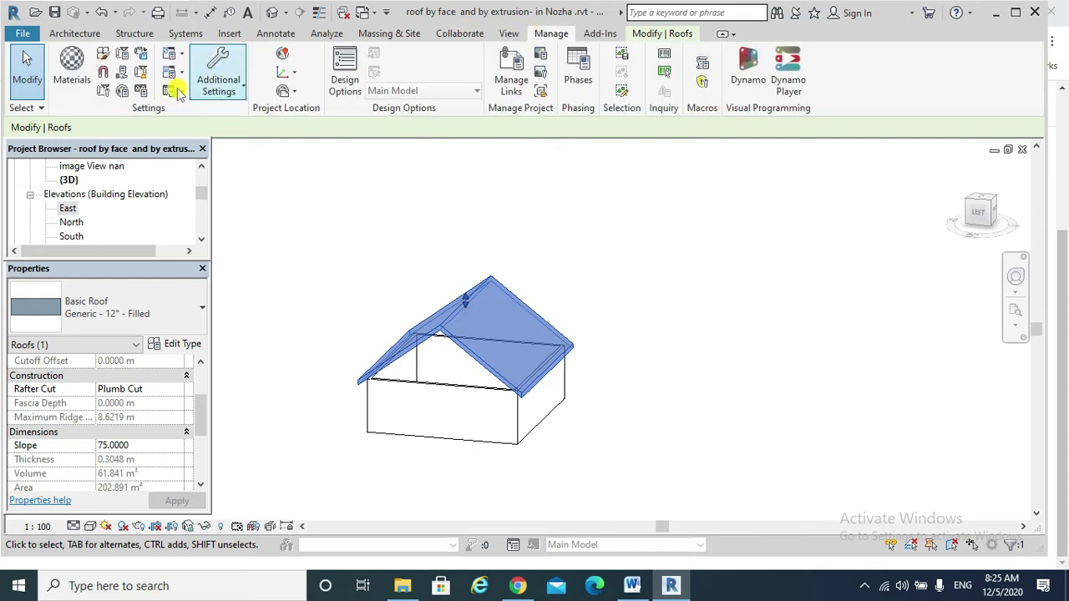
{"action": "left_click", "coordinate": [142, 92]}
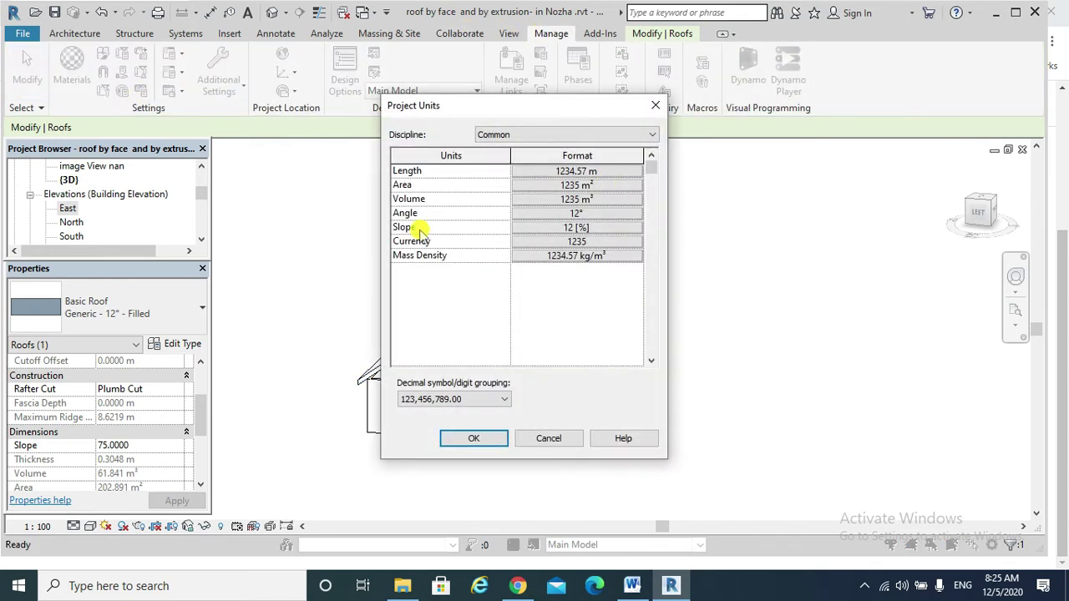
{"action": "left_click", "coordinate": [568, 228]}
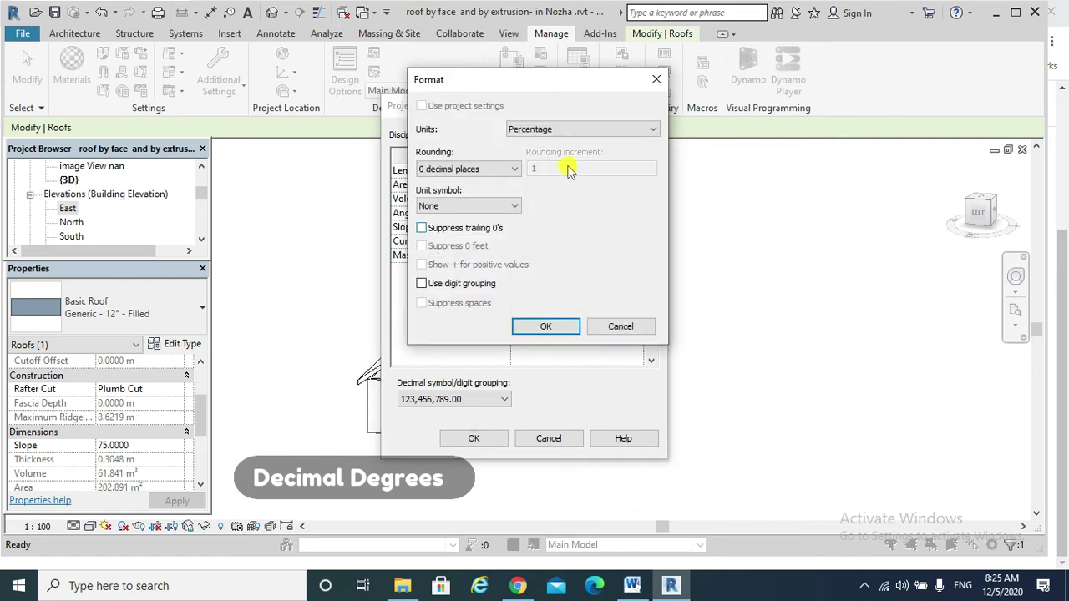
{"action": "left_click", "coordinate": [577, 134]}
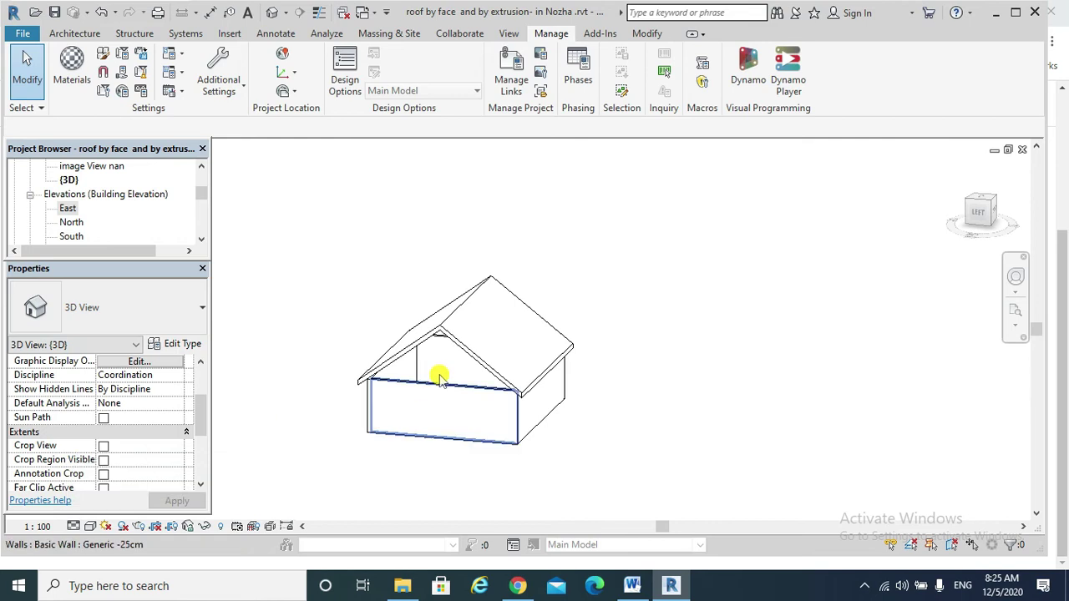
{"action": "left_click", "coordinate": [459, 353]}
{"action": "scroll", "coordinate": [205, 410], "scroll_direction": "down", "scroll_amount": 2}
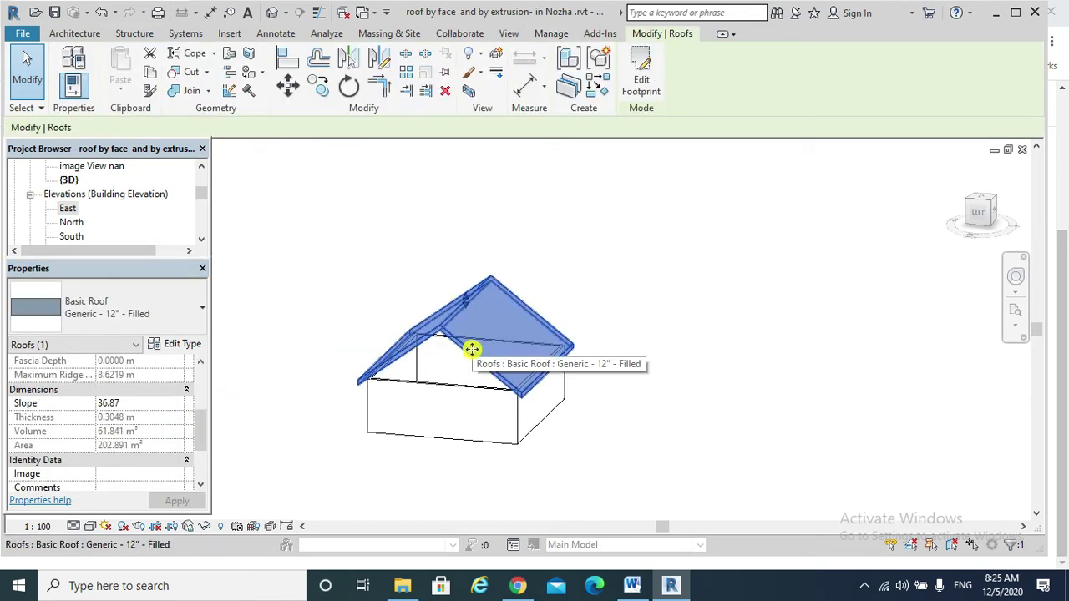
Set the slope units to Rise / 1000 mm and reselect the gable roof to read 750.0 / 1000.
{"action": "left_click", "coordinate": [97, 405]}
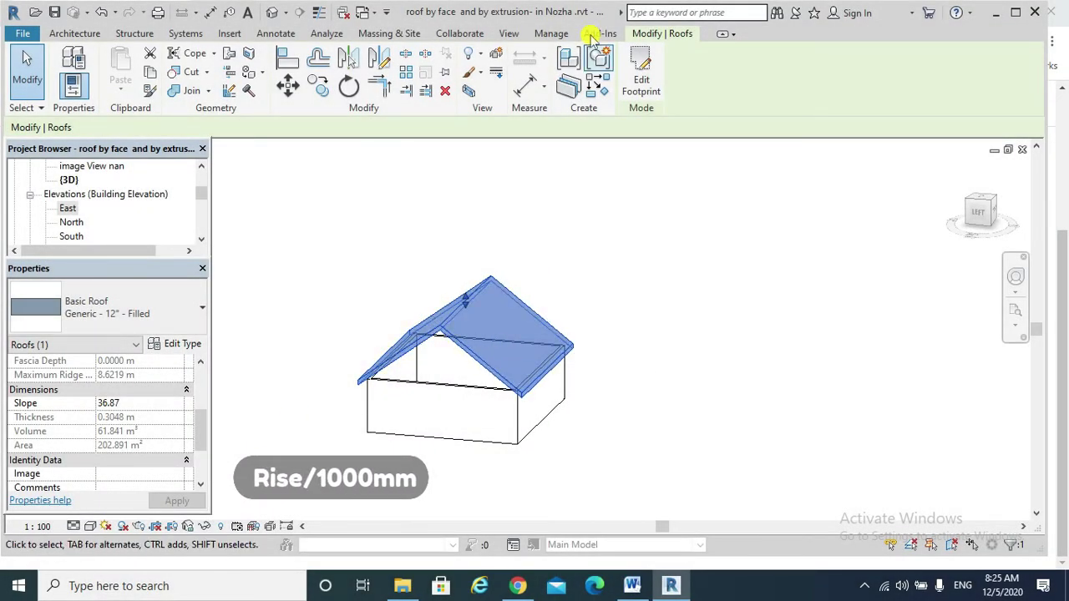
{"action": "left_click", "coordinate": [552, 33]}
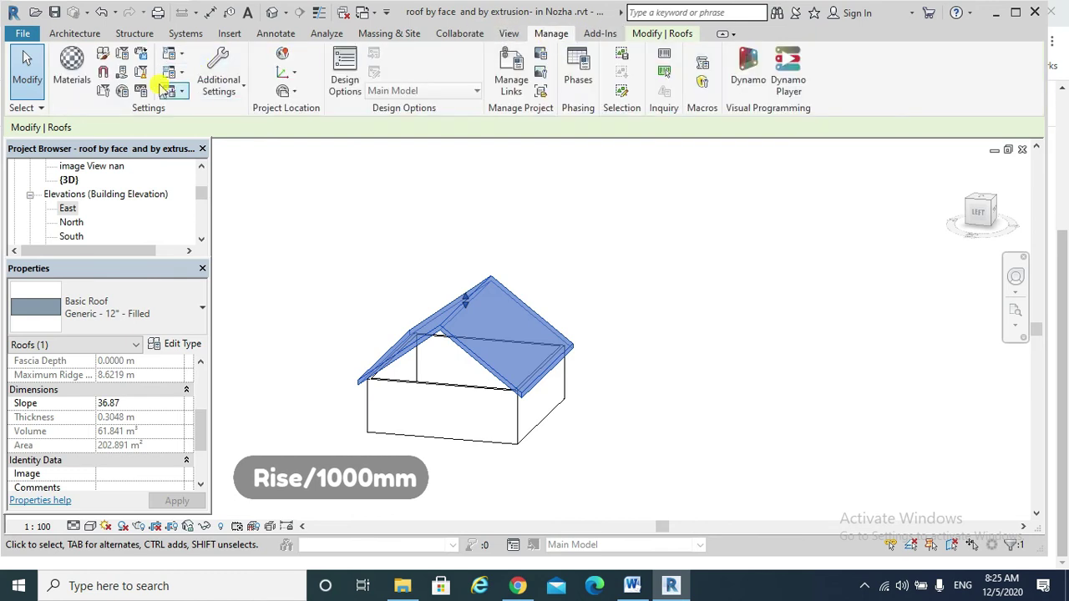
{"action": "left_click", "coordinate": [141, 90]}
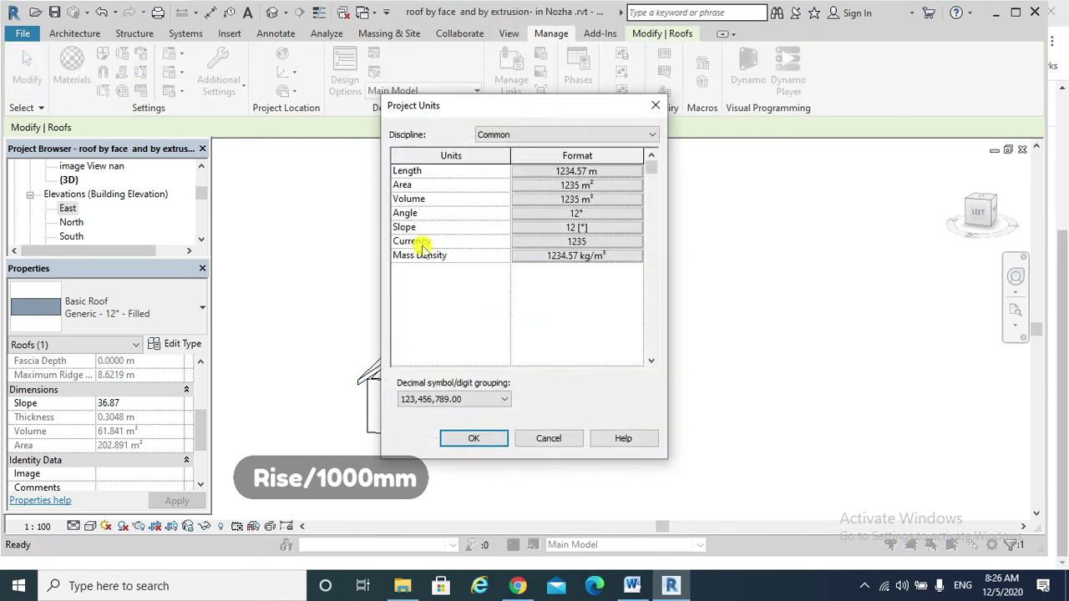
{"action": "left_click", "coordinate": [557, 227]}
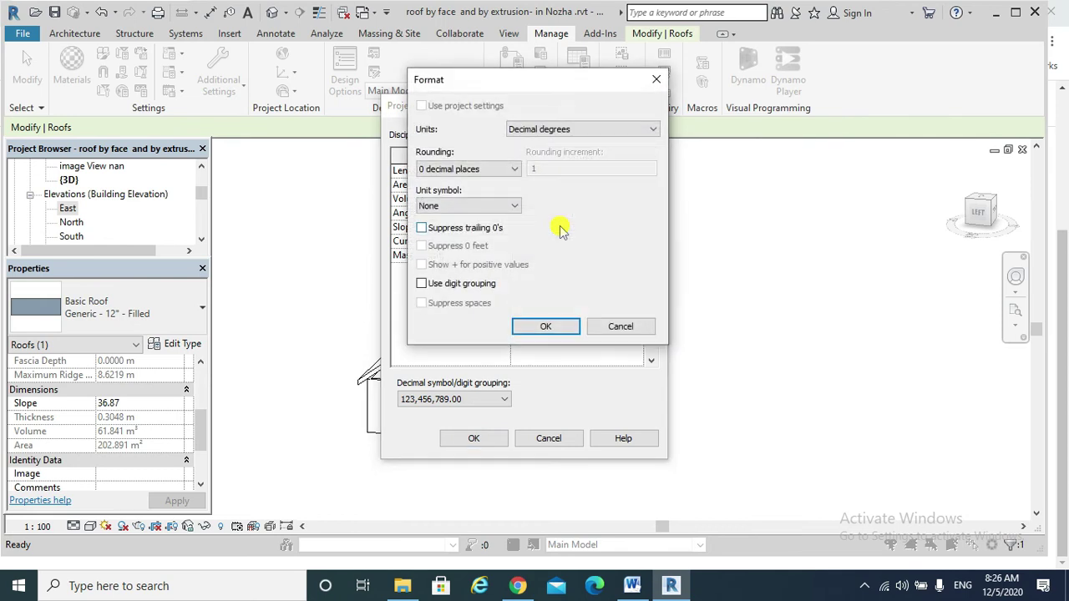
{"action": "left_click", "coordinate": [618, 131]}
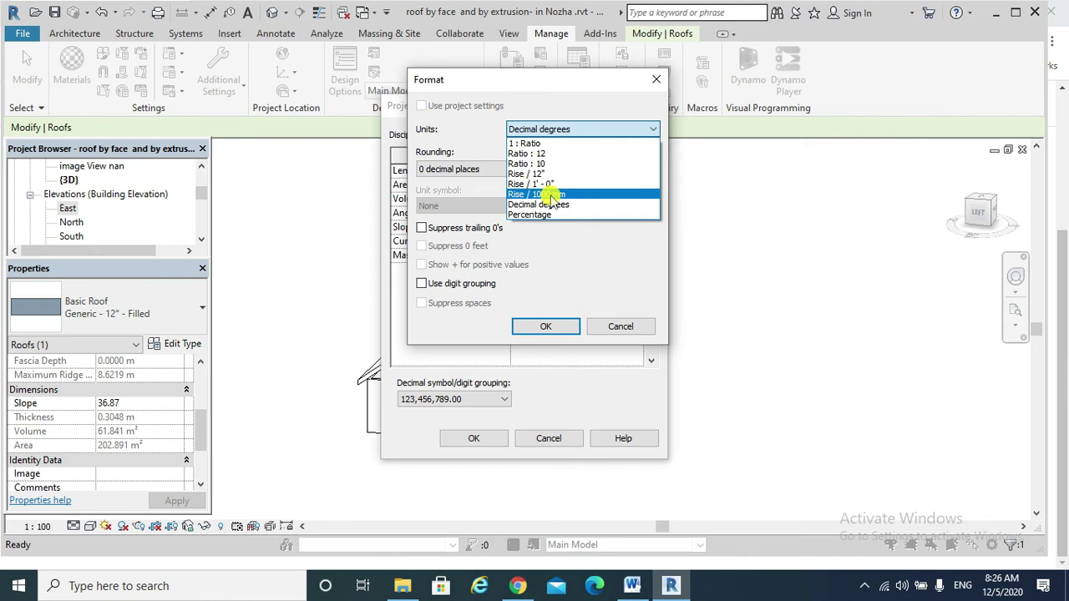
{"action": "left_click", "coordinate": [551, 195]}
{"action": "left_click", "coordinate": [546, 326]}
{"action": "left_click", "coordinate": [474, 438]}
{"action": "key", "text": "Escape"}
{"action": "left_click", "coordinate": [481, 365]}
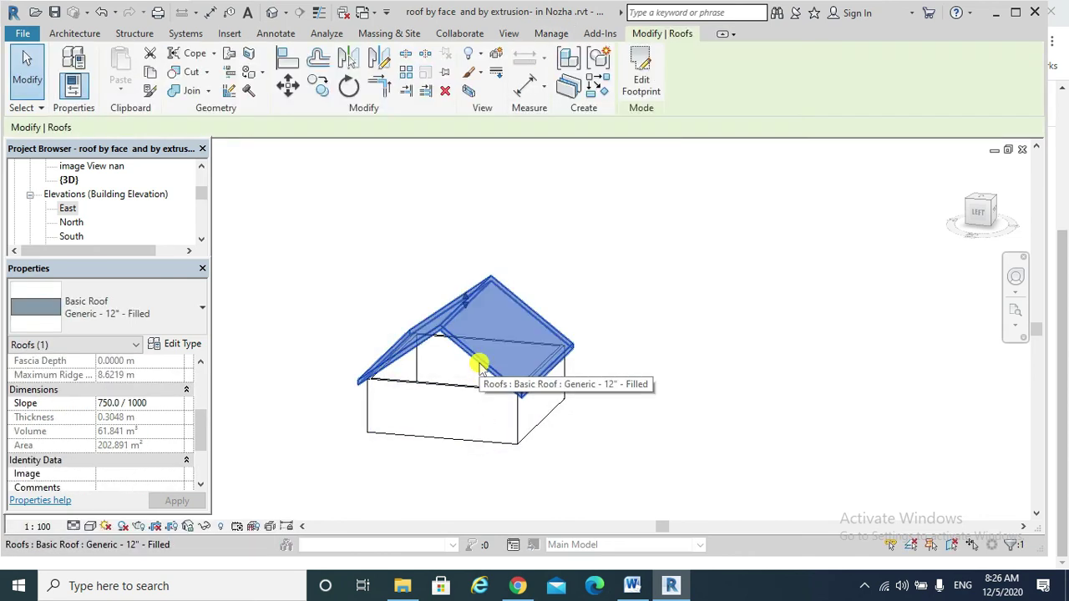